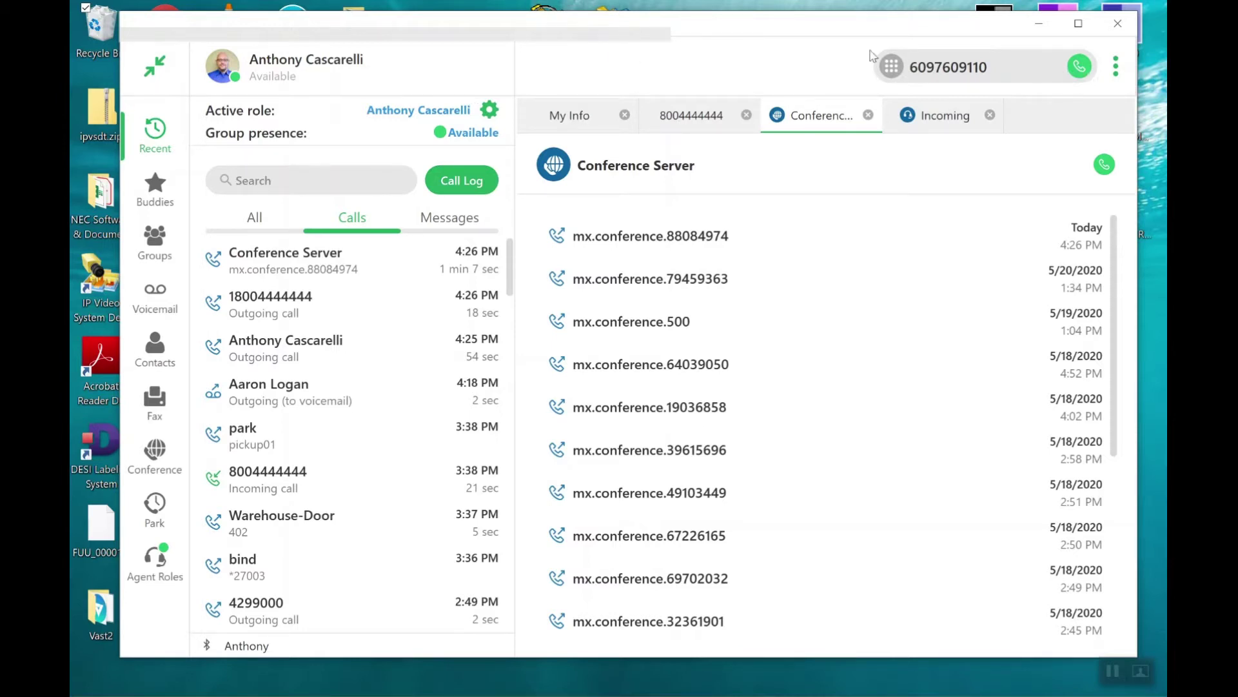
Place a call to your own phone number from the dial field.
click(1080, 67)
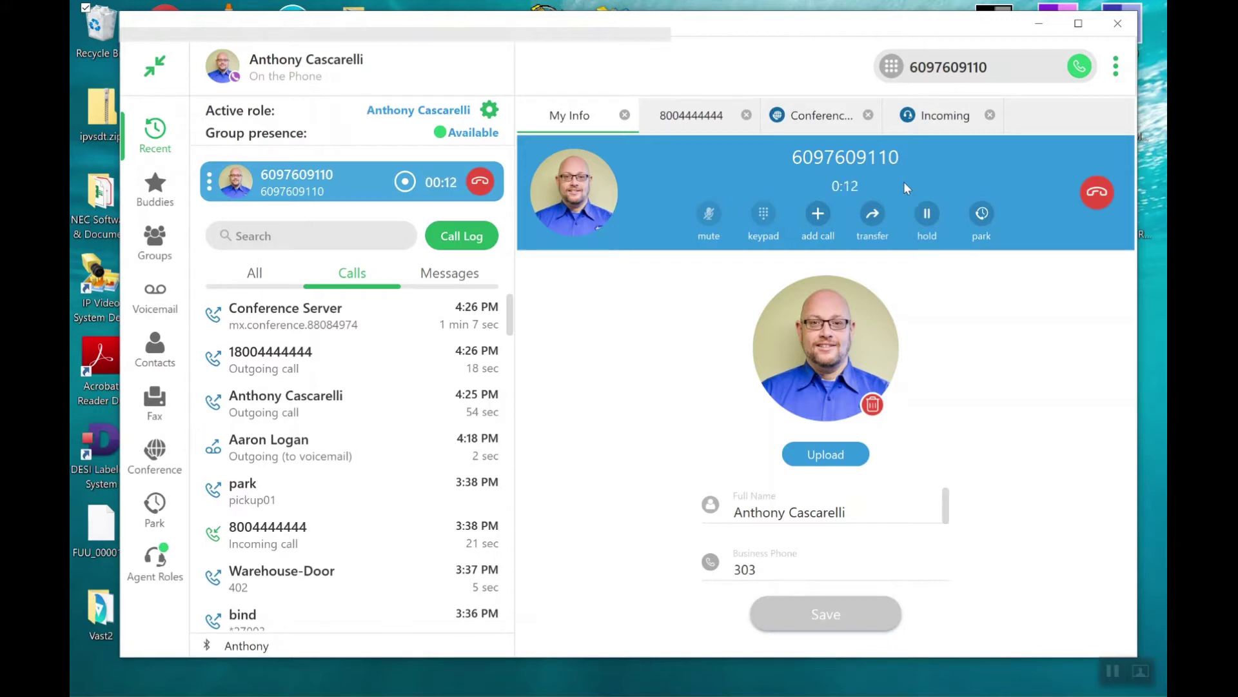
Browse the Buddies and Contacts lists, return to Buddies, and begin adding a second call.
click(159, 196)
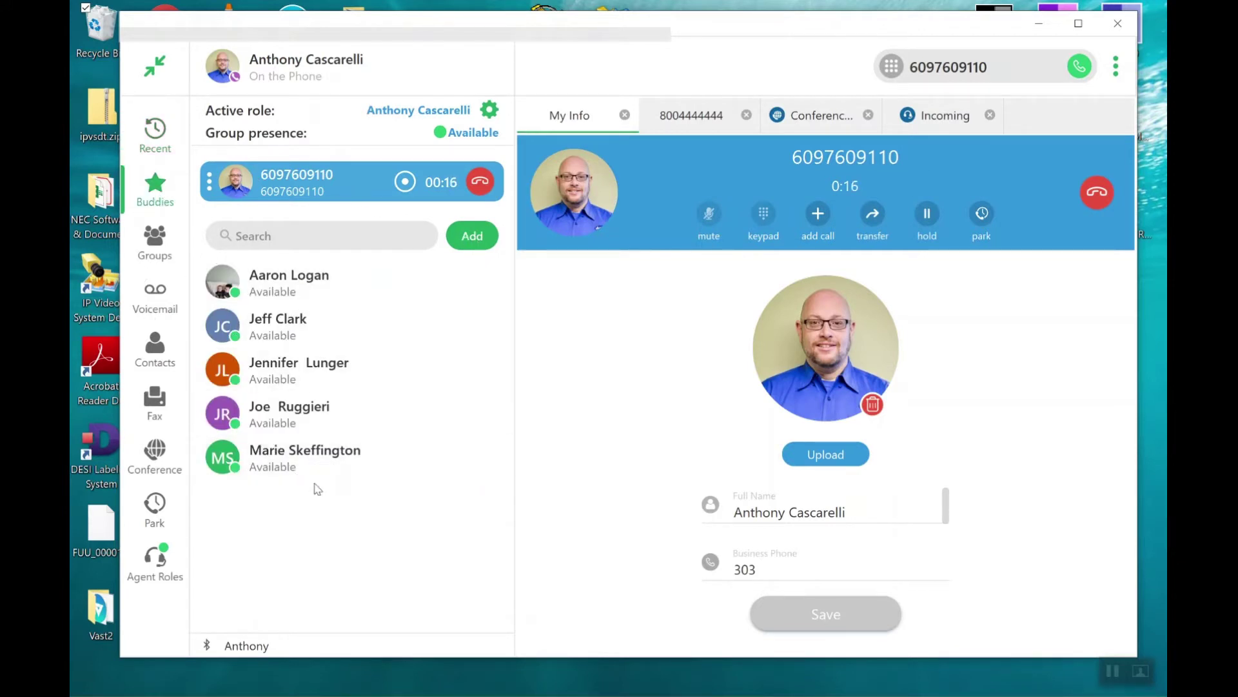
click(164, 376)
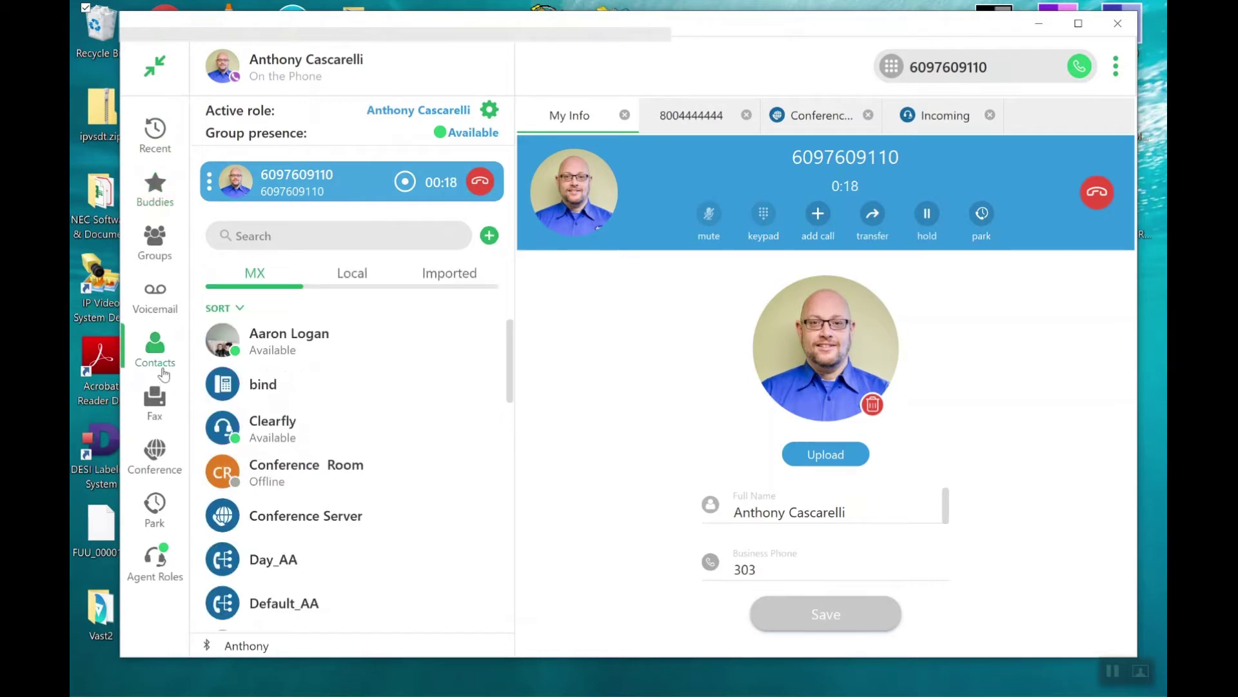
click(157, 190)
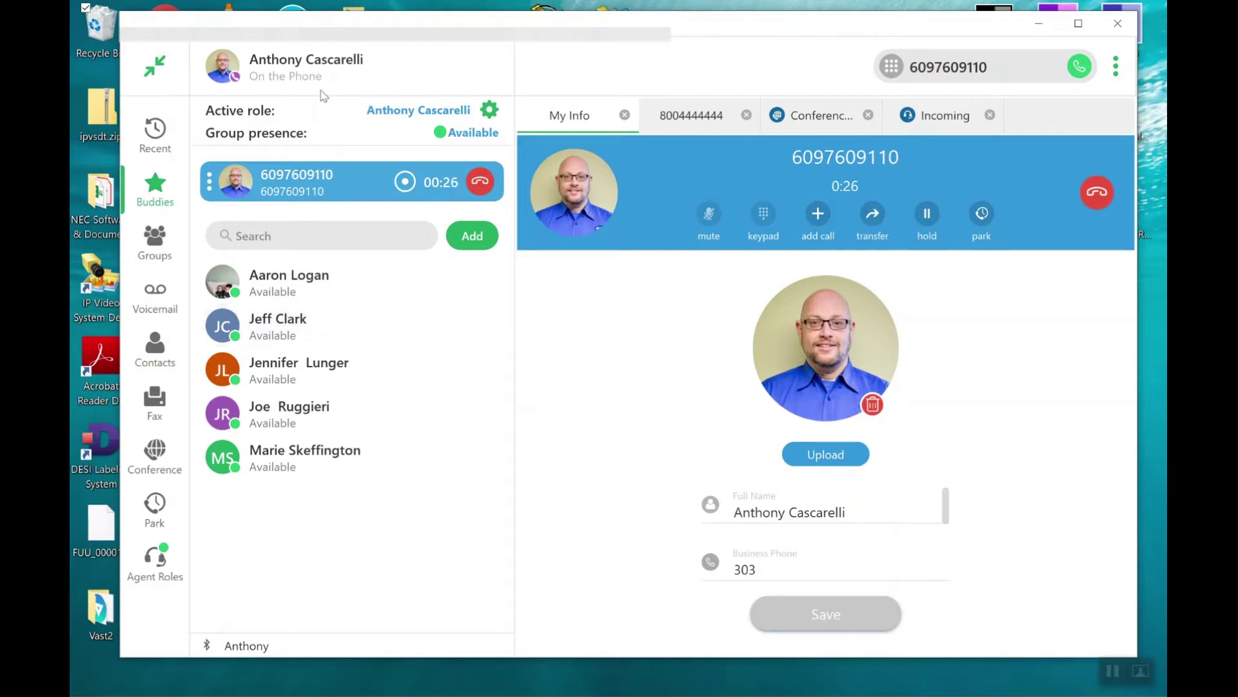
click(818, 215)
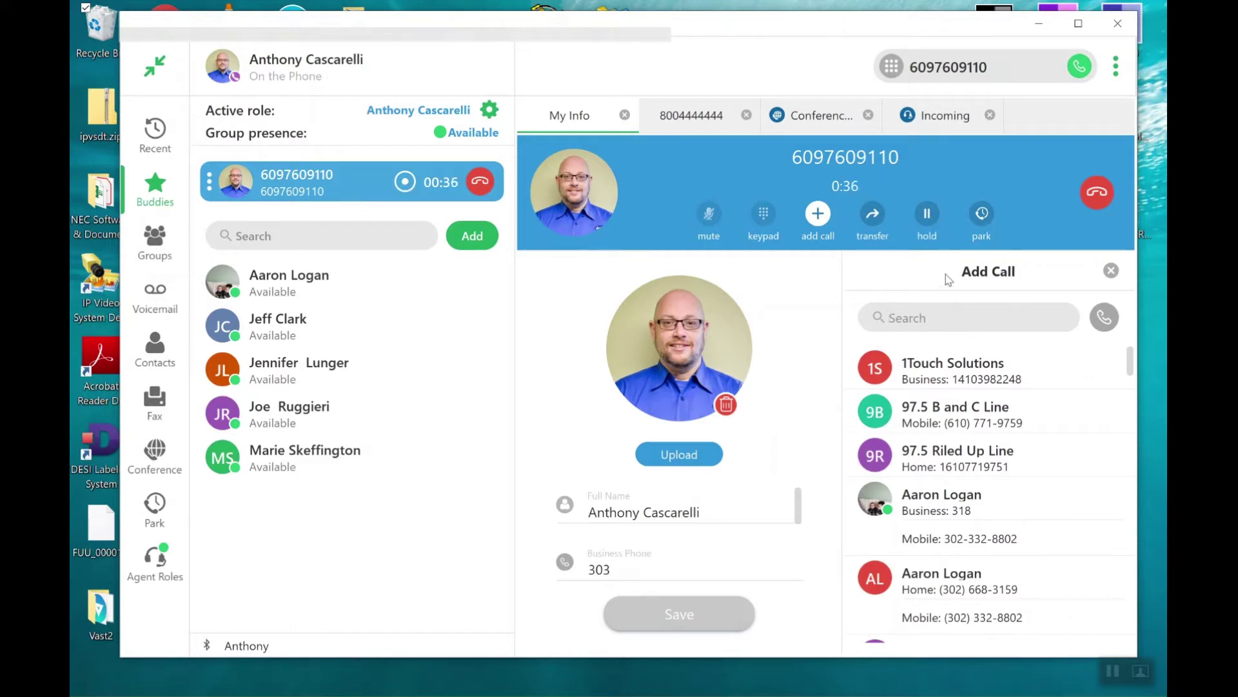
text(18004444)
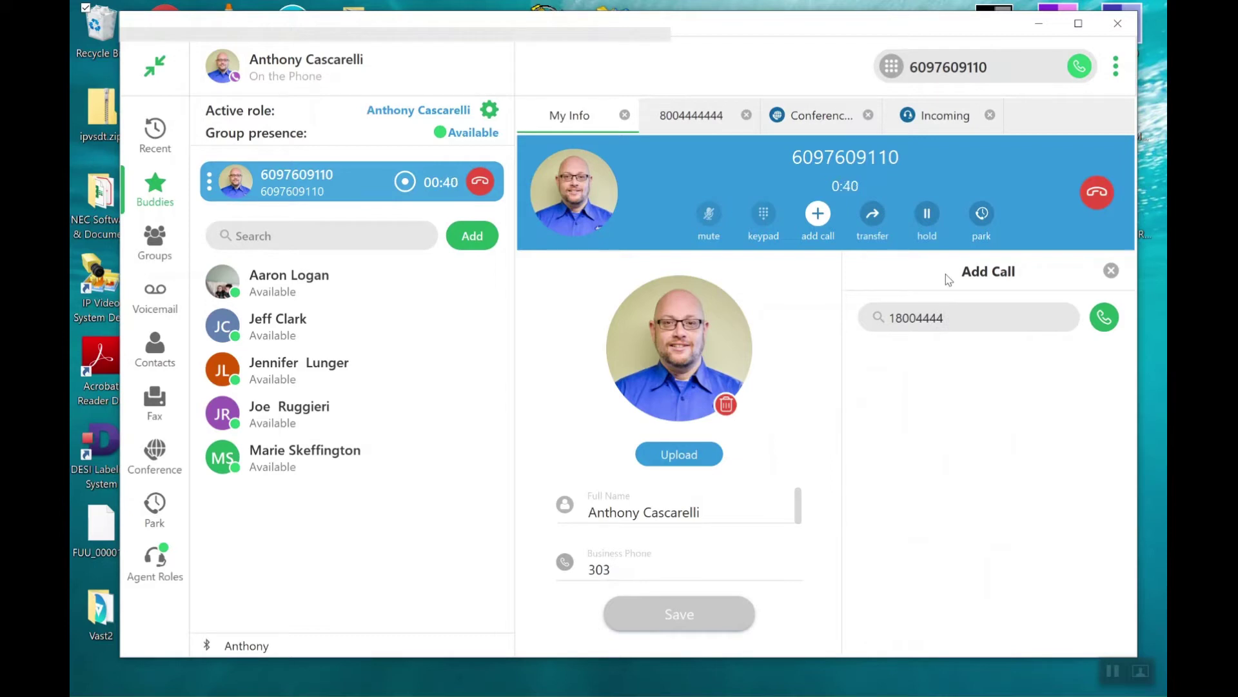
text(44)
key(Left)
key(Left)
key(Left)
click(1105, 322)
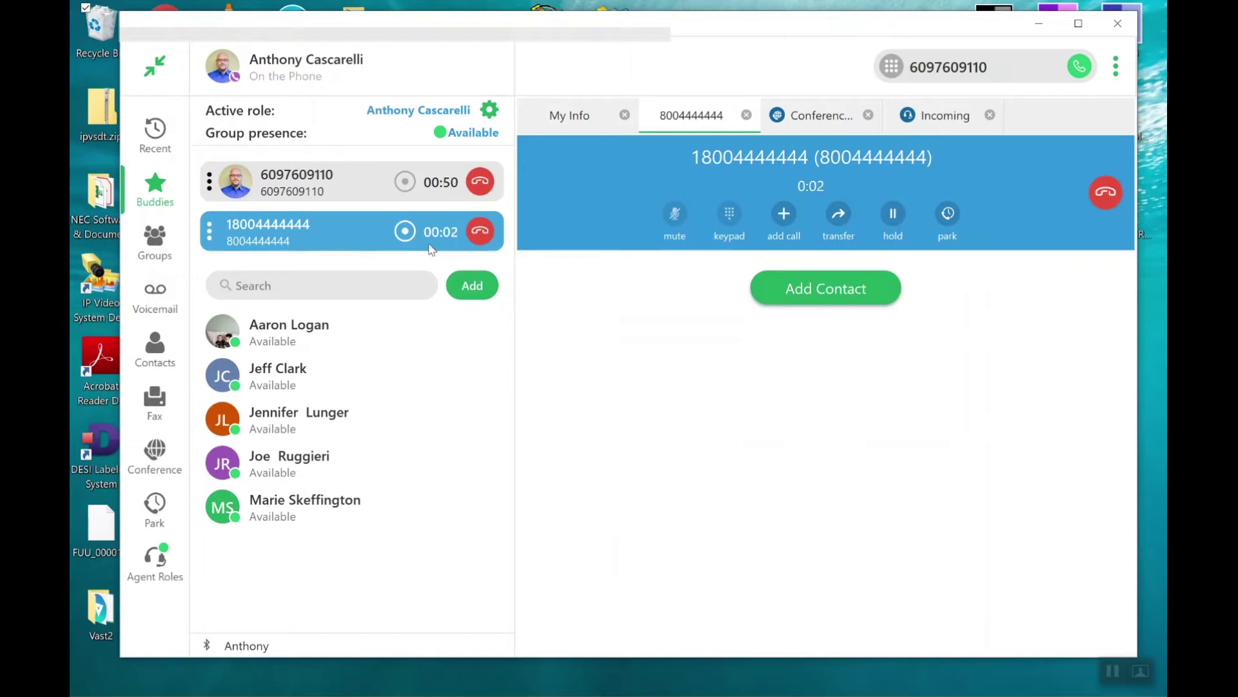
right_click(342, 184)
Check the second call's action menu, dismiss it, and reopen the add-call search.
right_click(334, 240)
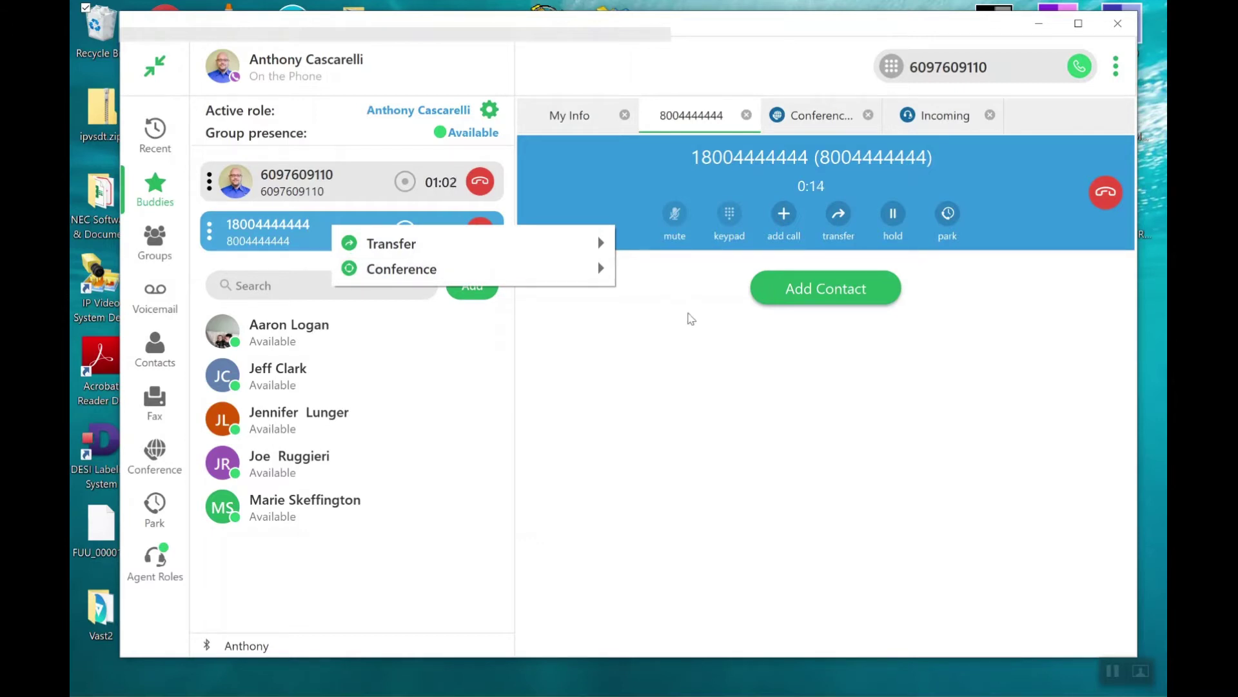
click(690, 318)
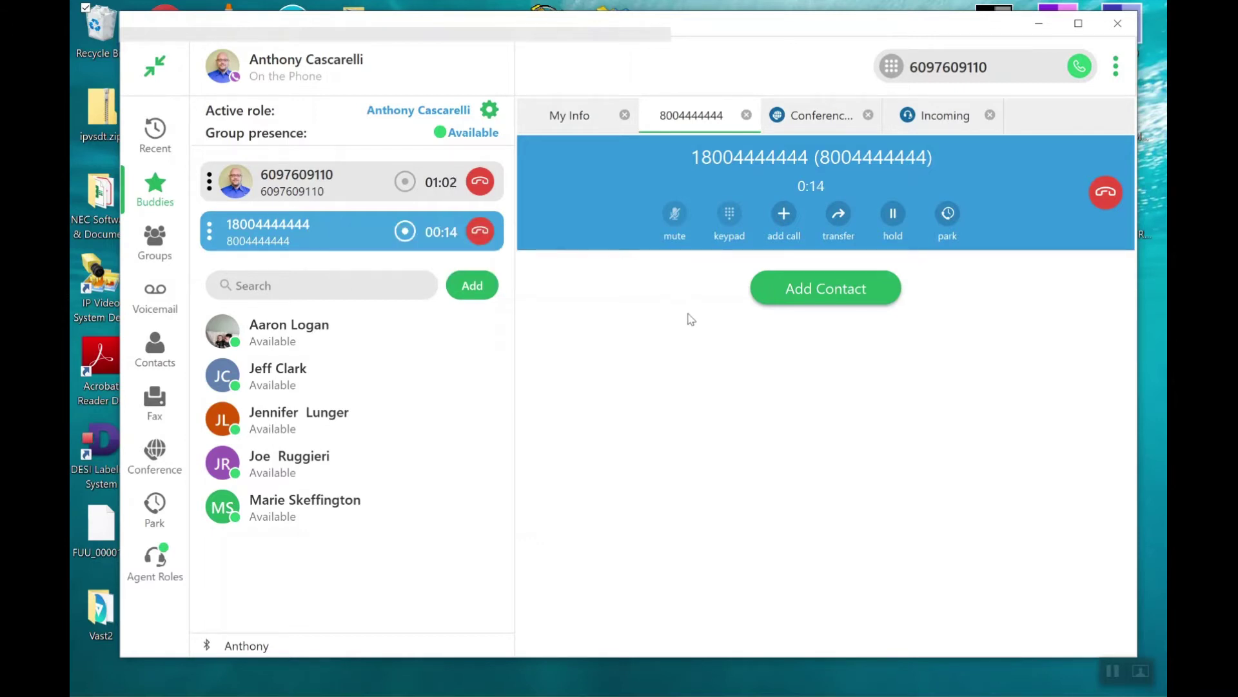
click(786, 222)
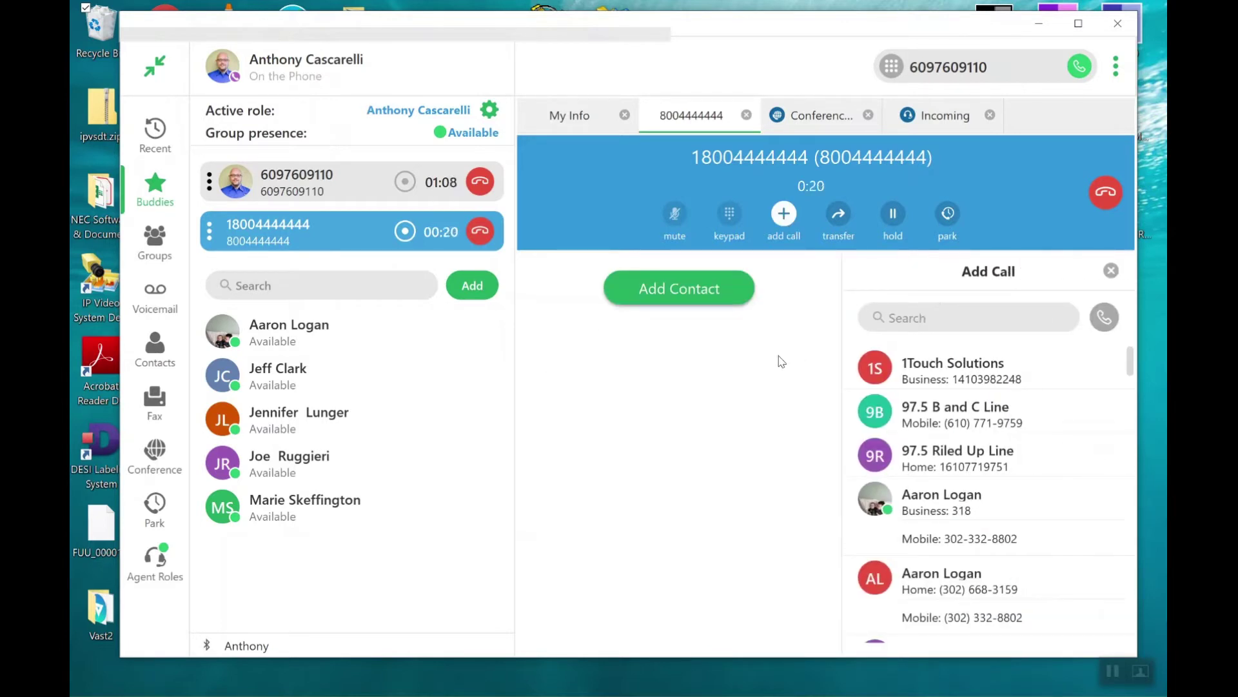
Conference the 1-800 call with the first call into a single mx.conference call.
right_click(366, 233)
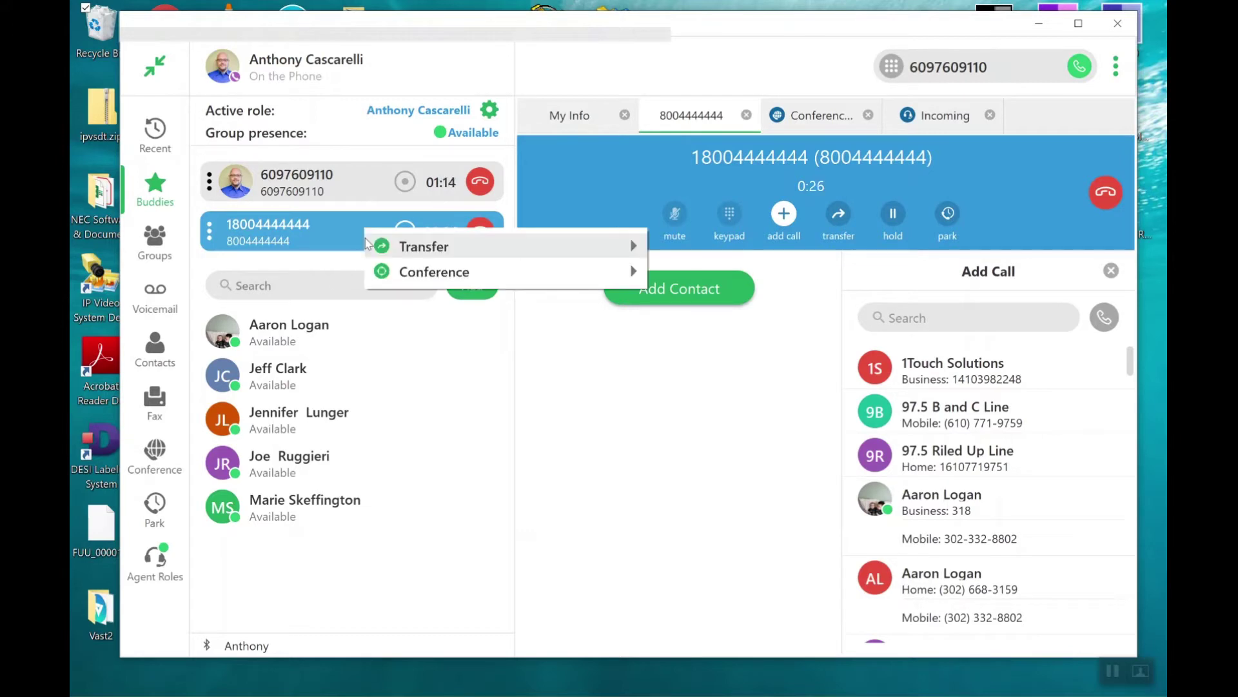
click(460, 274)
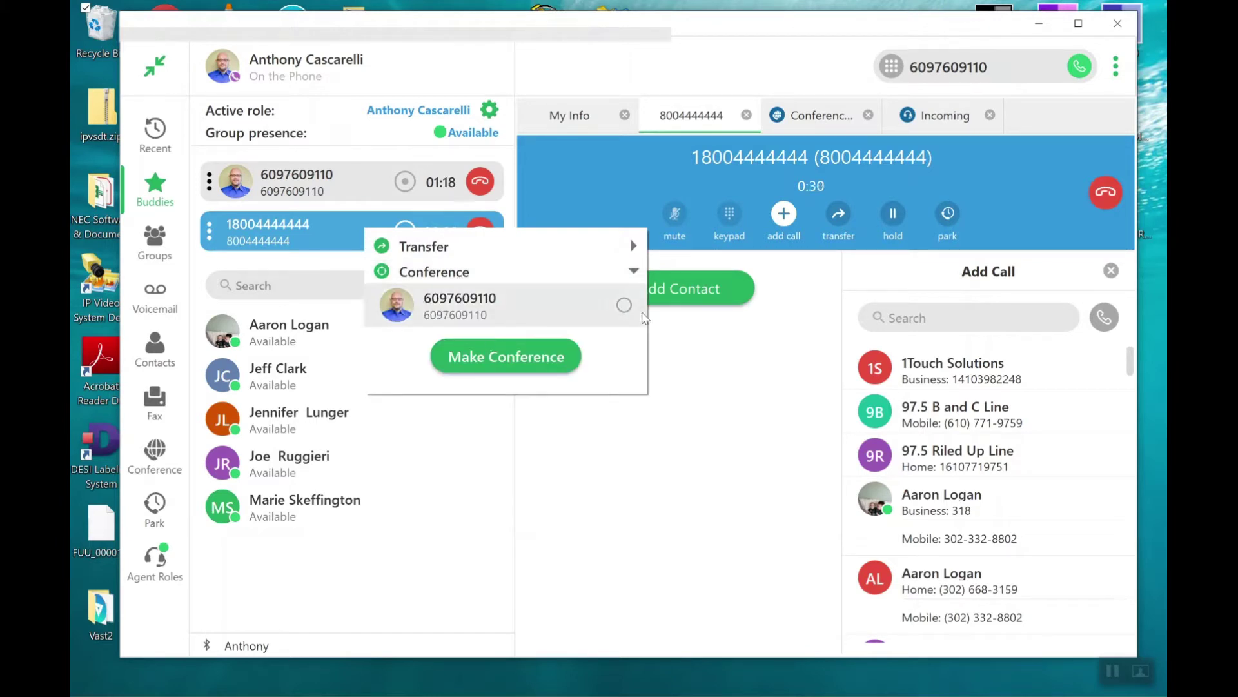
click(624, 305)
click(537, 358)
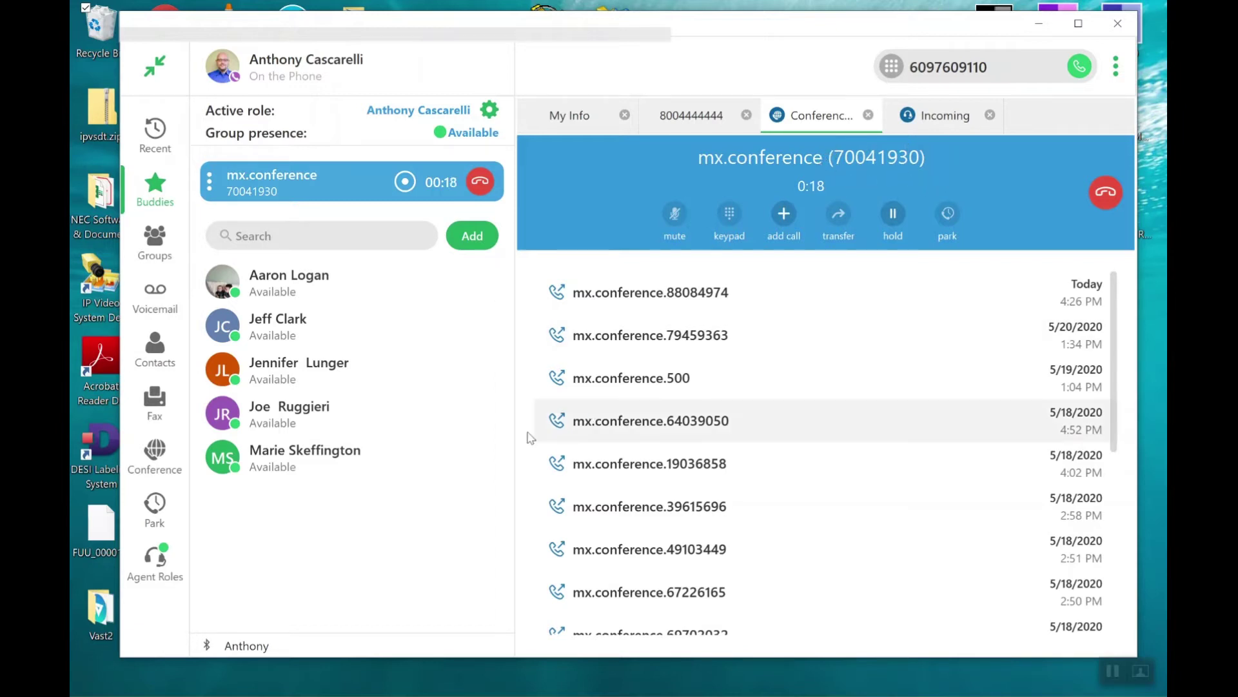
click(276, 301)
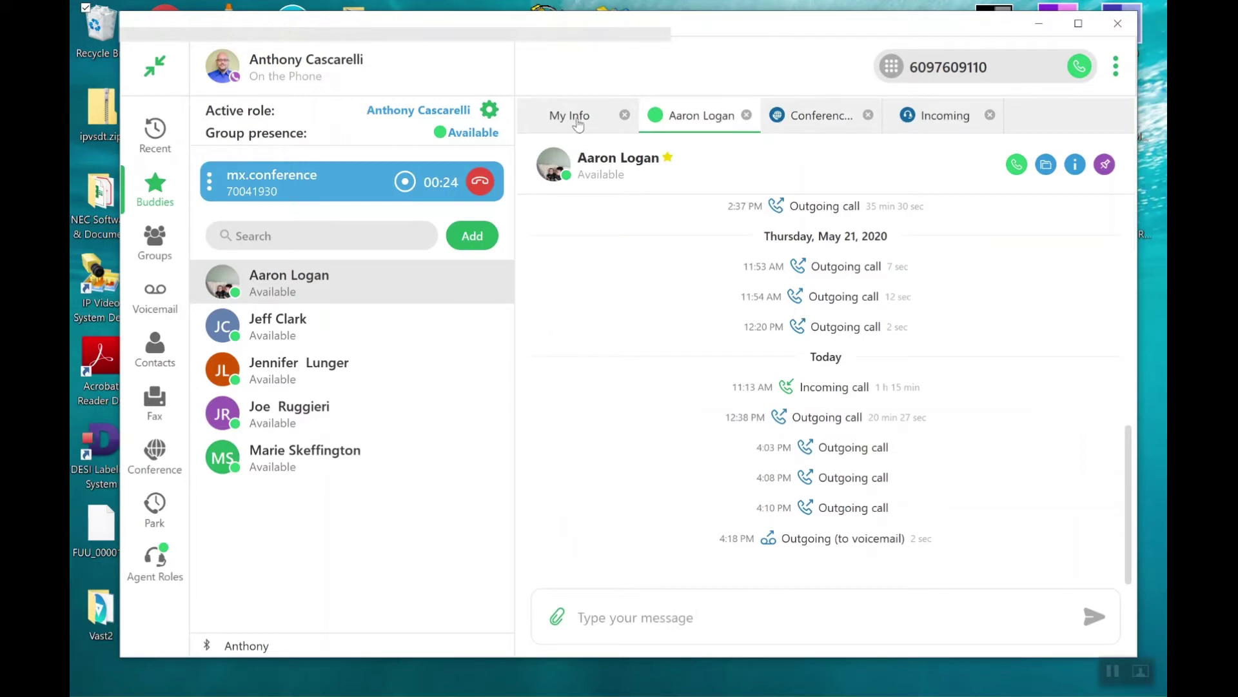
click(844, 119)
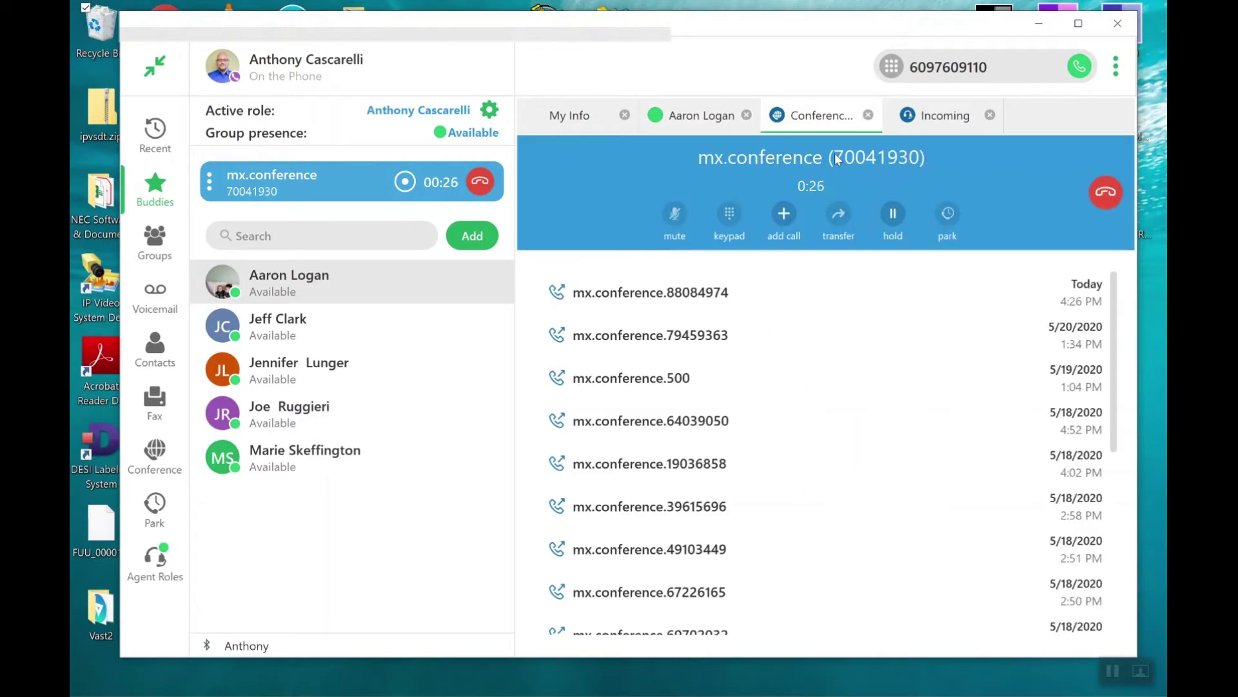
drag(835, 153, 867, 161)
Open the conference call's options and list its participants.
click(210, 182)
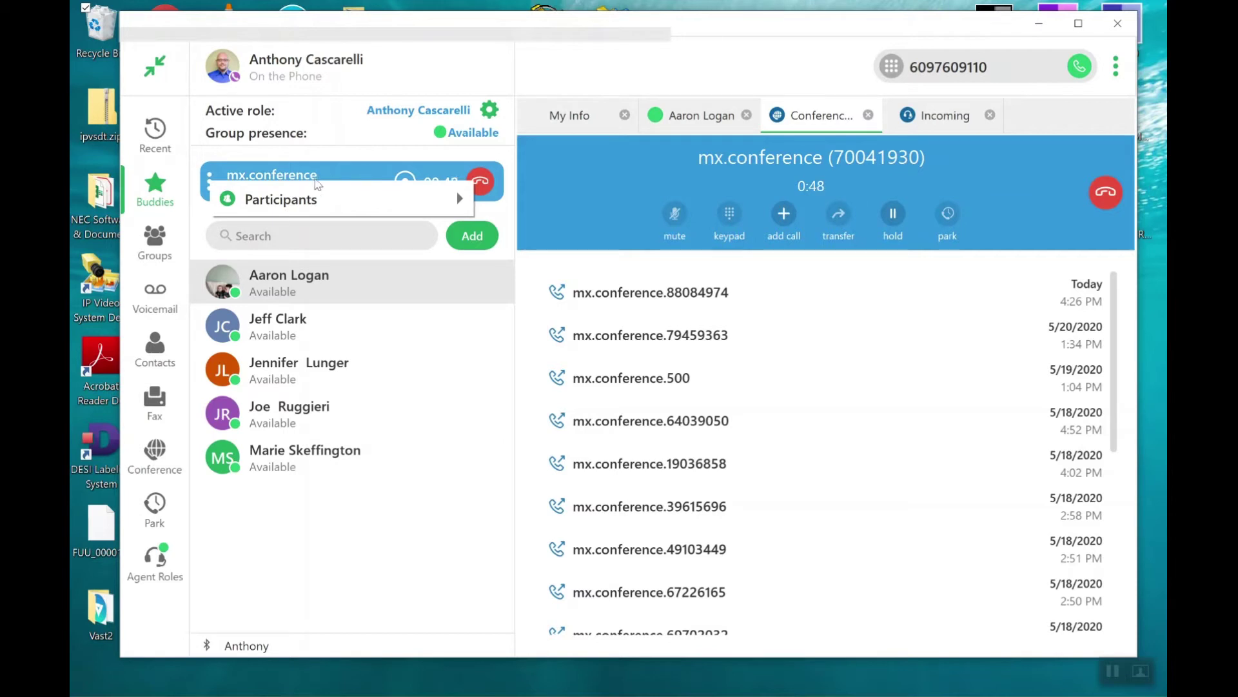
click(460, 200)
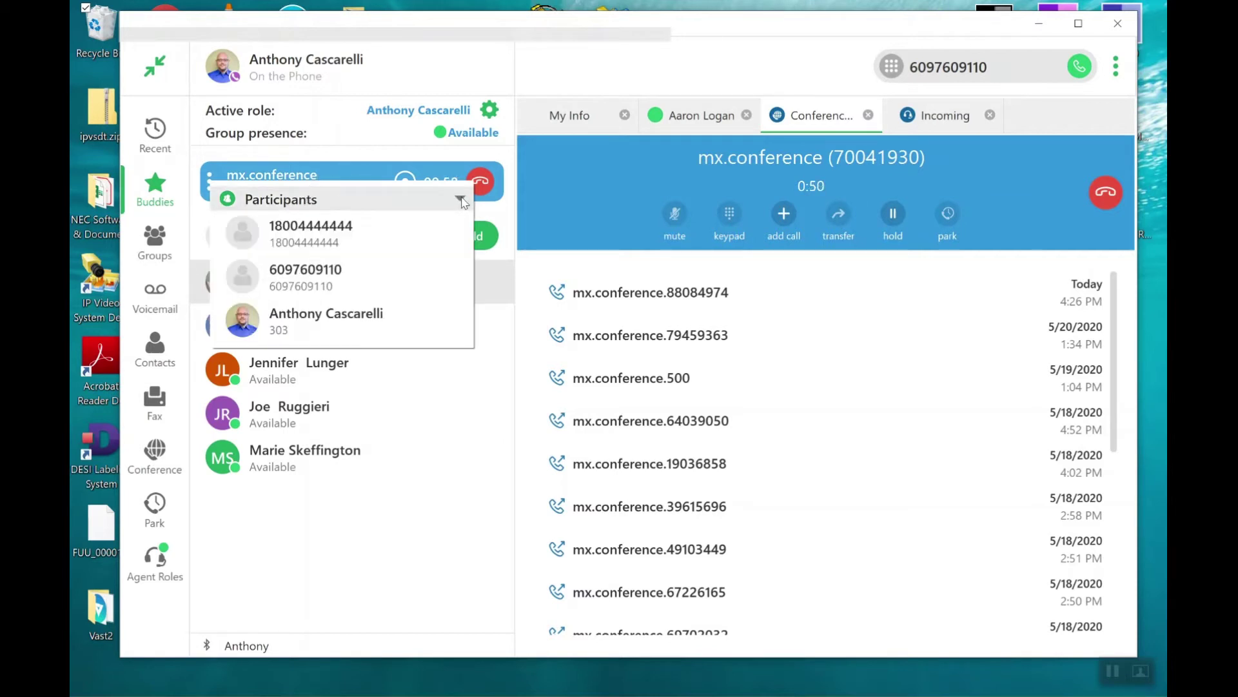
mouse_move(324, 322)
mouse_move(326, 294)
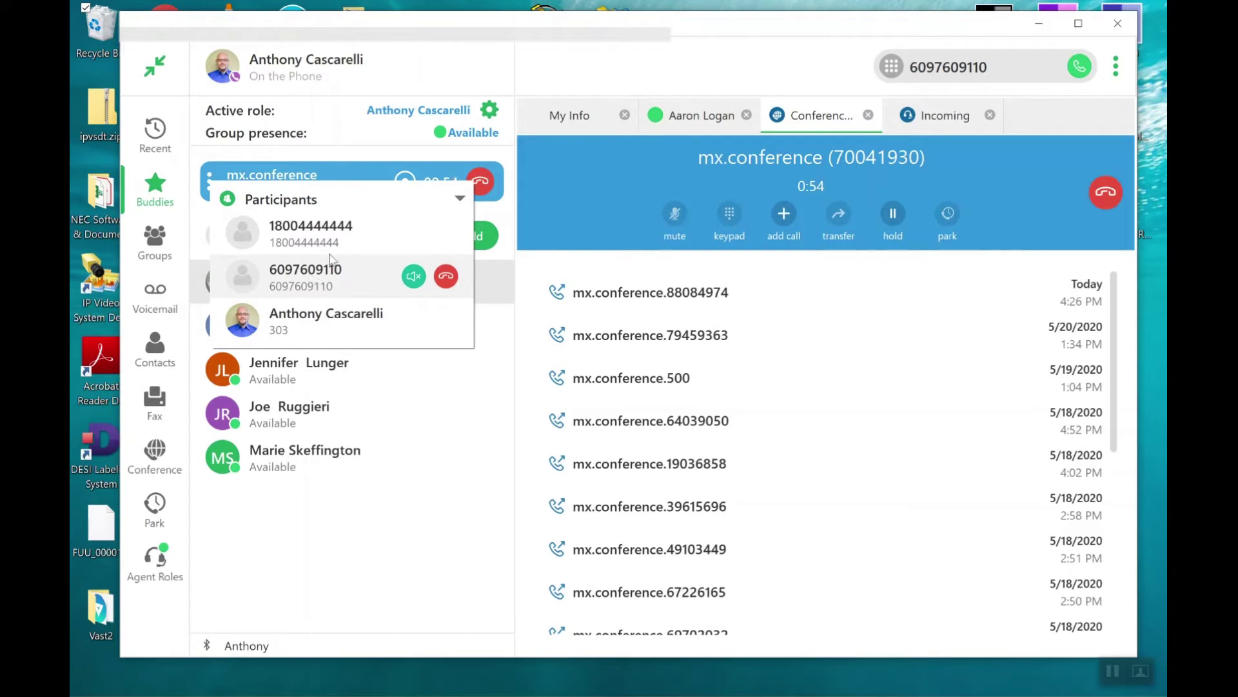
mouse_move(335, 252)
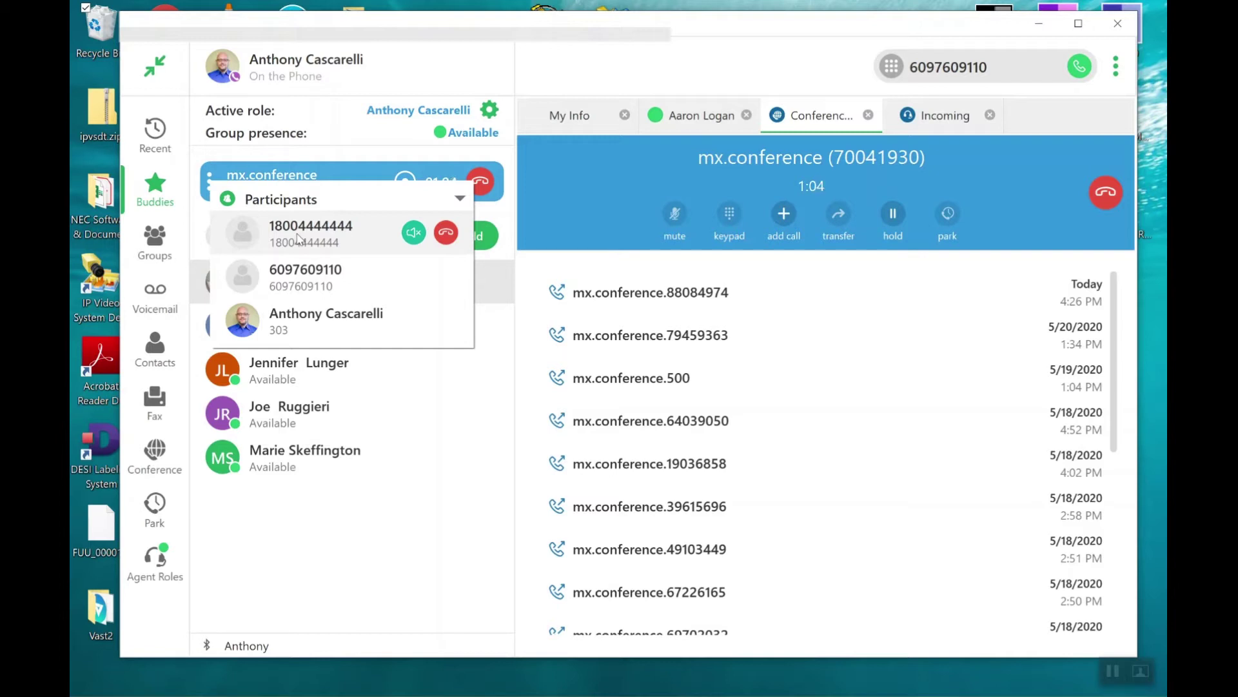
Mute and unmute the 1-800 participant twice.
click(415, 233)
click(417, 237)
click(412, 243)
mouse_move(412, 277)
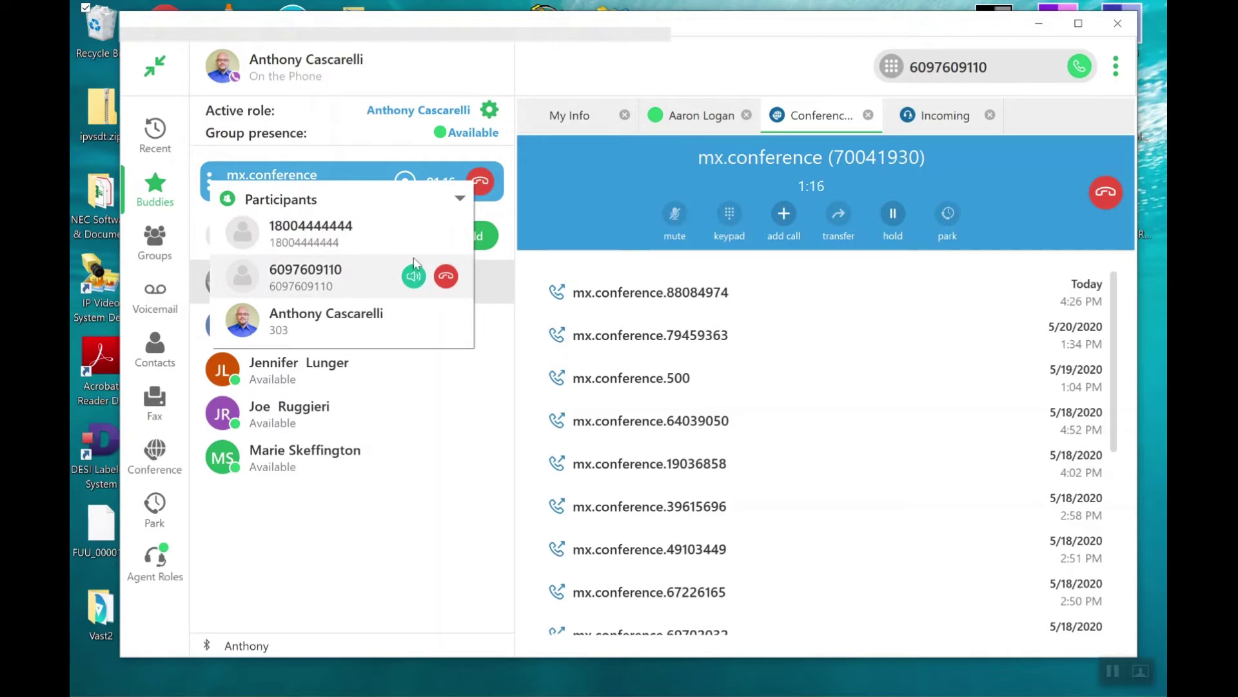
click(418, 236)
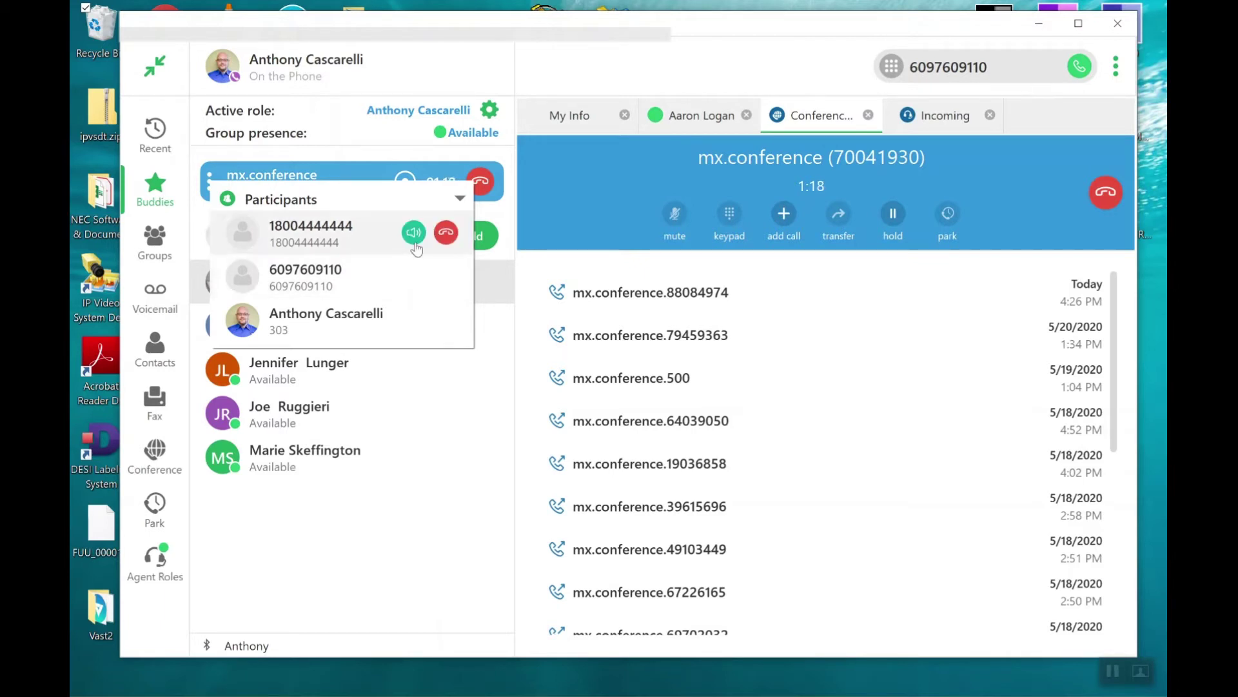
mouse_move(423, 277)
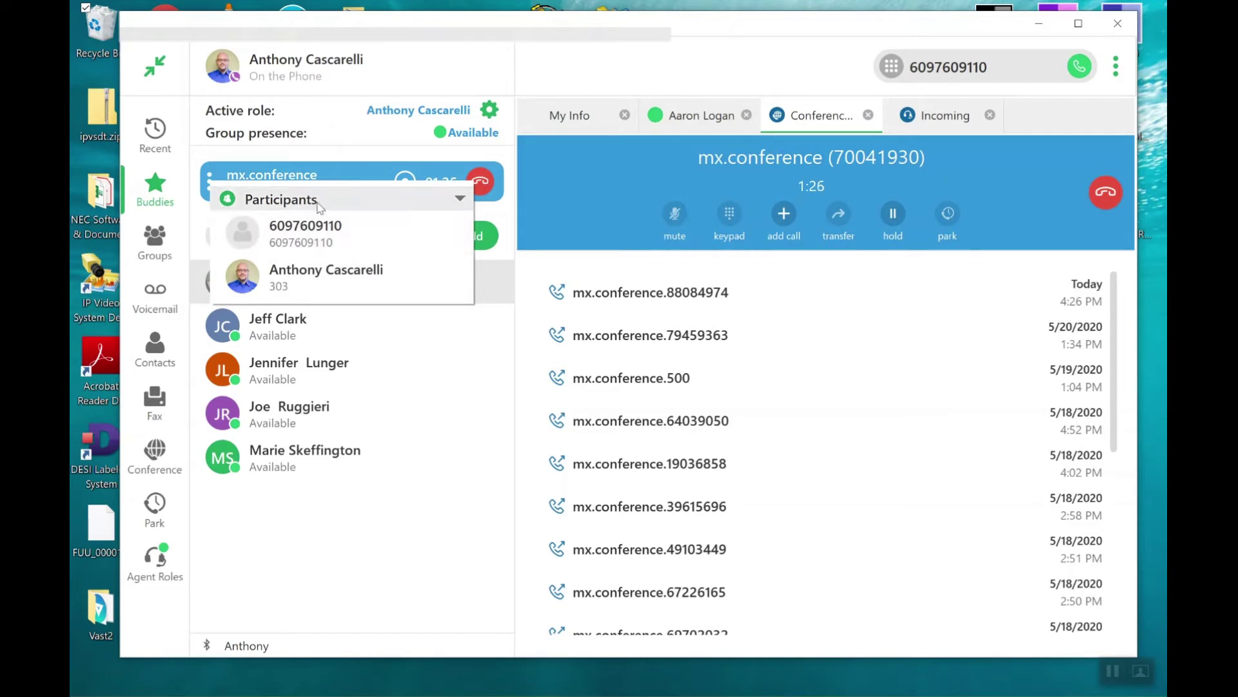
Hang up the mx.conference call so it appears in the Conference Server history.
mouse_move(380, 232)
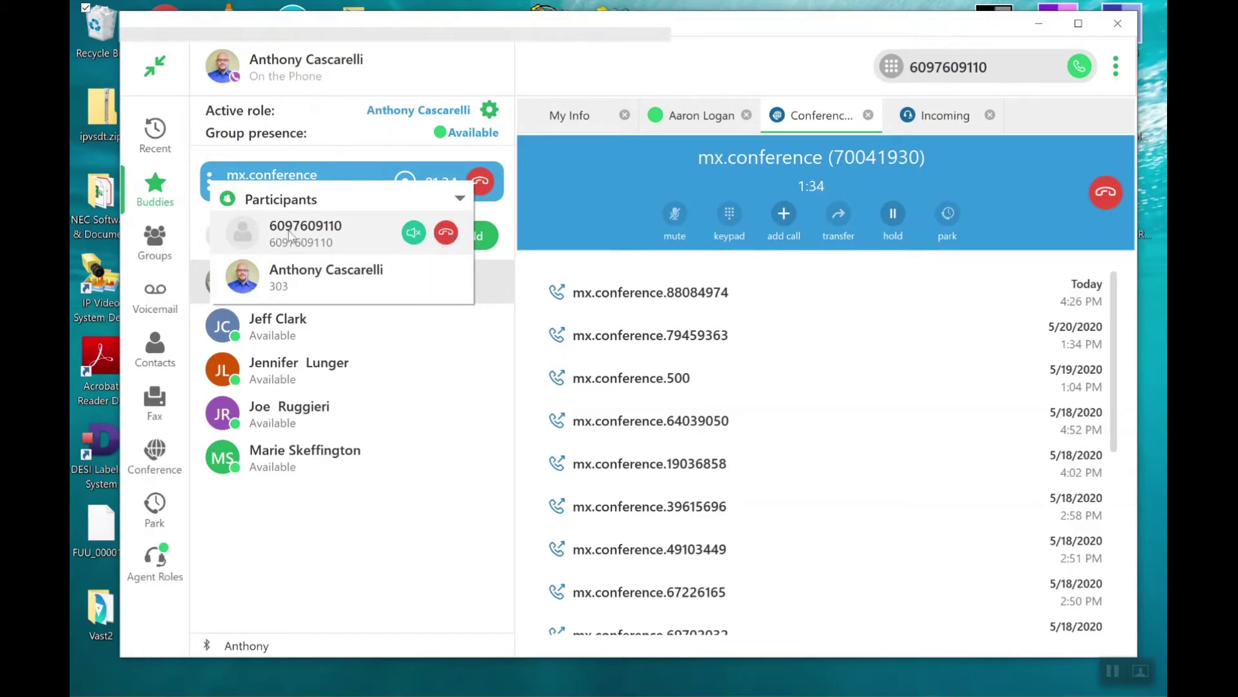
click(1106, 194)
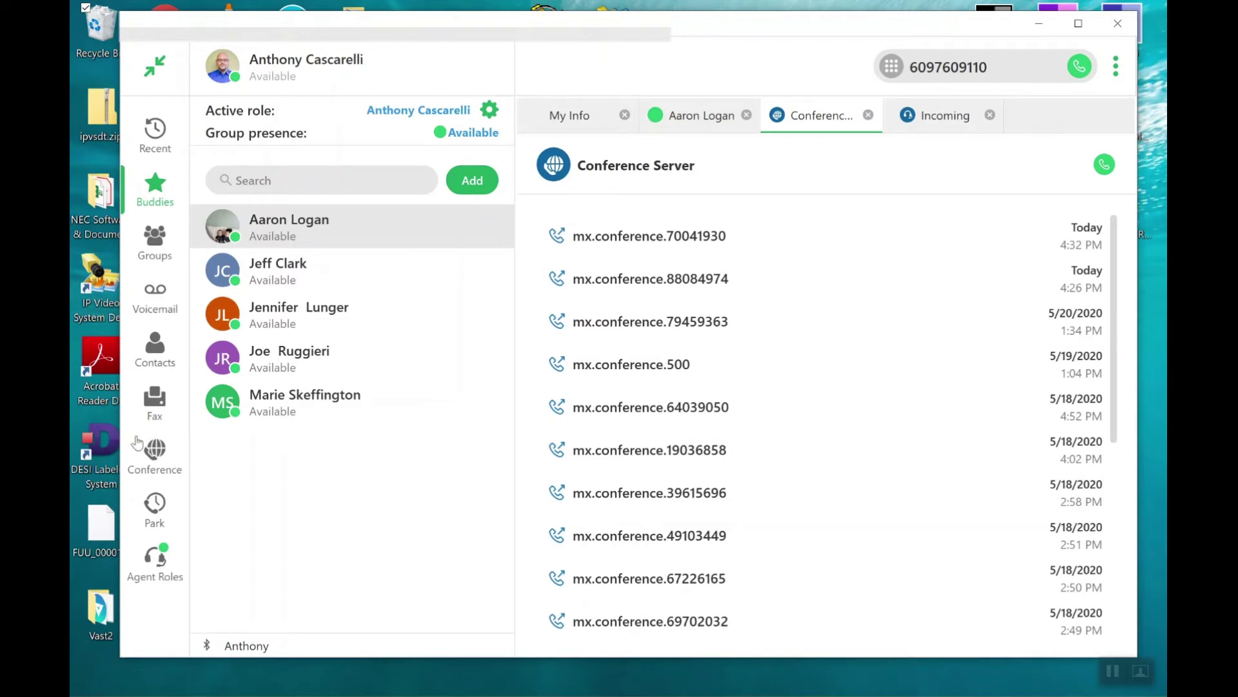
Open the Conference section and start scheduling a new conference.
click(157, 455)
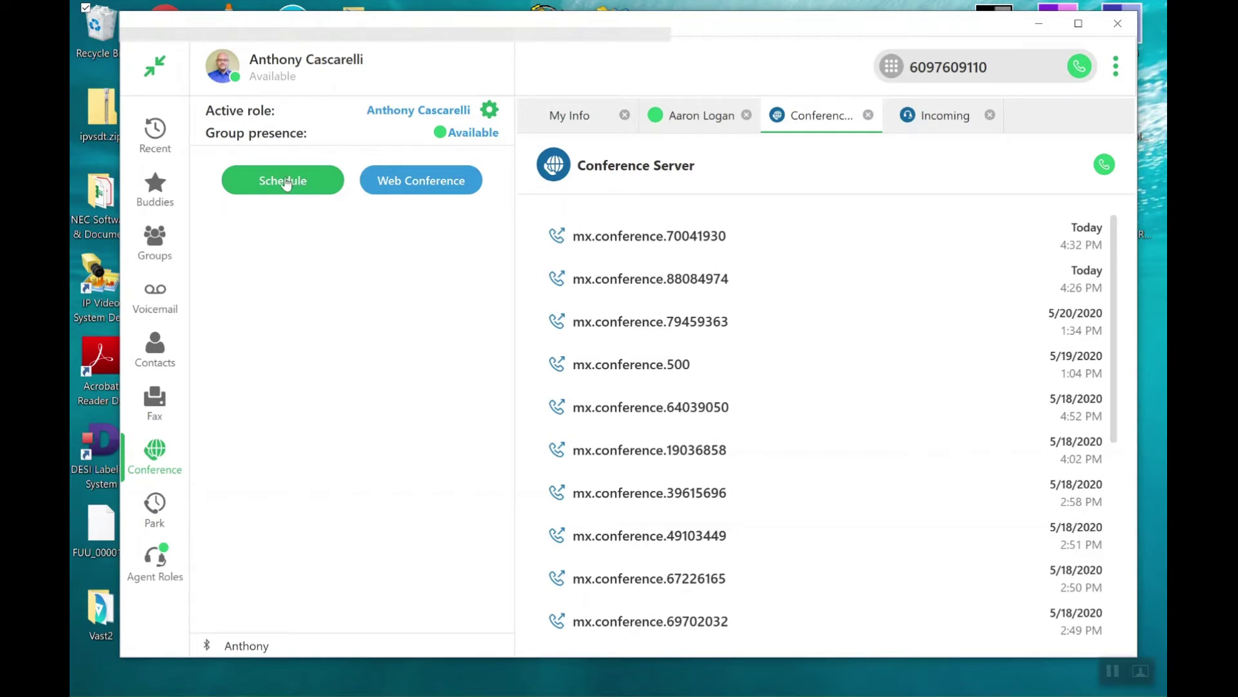
click(283, 184)
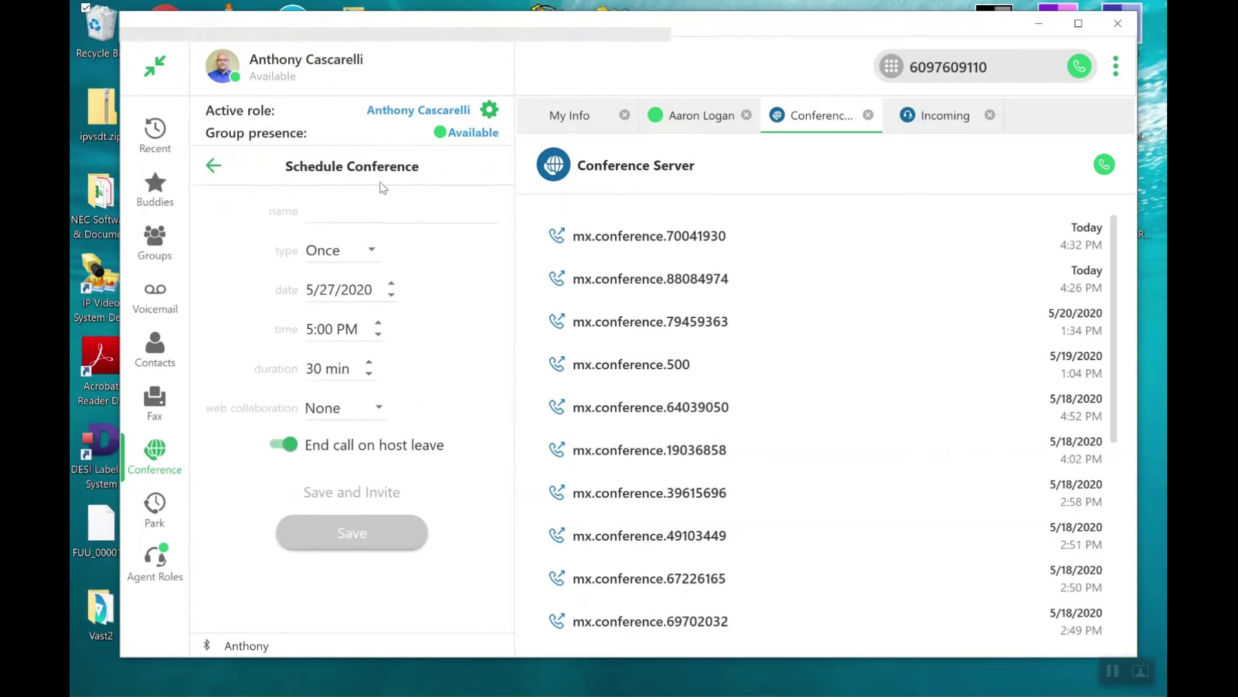
Save 'Service Meeting' with web collaboration None and end call on host leave enabled, generating an invite.
click(354, 212)
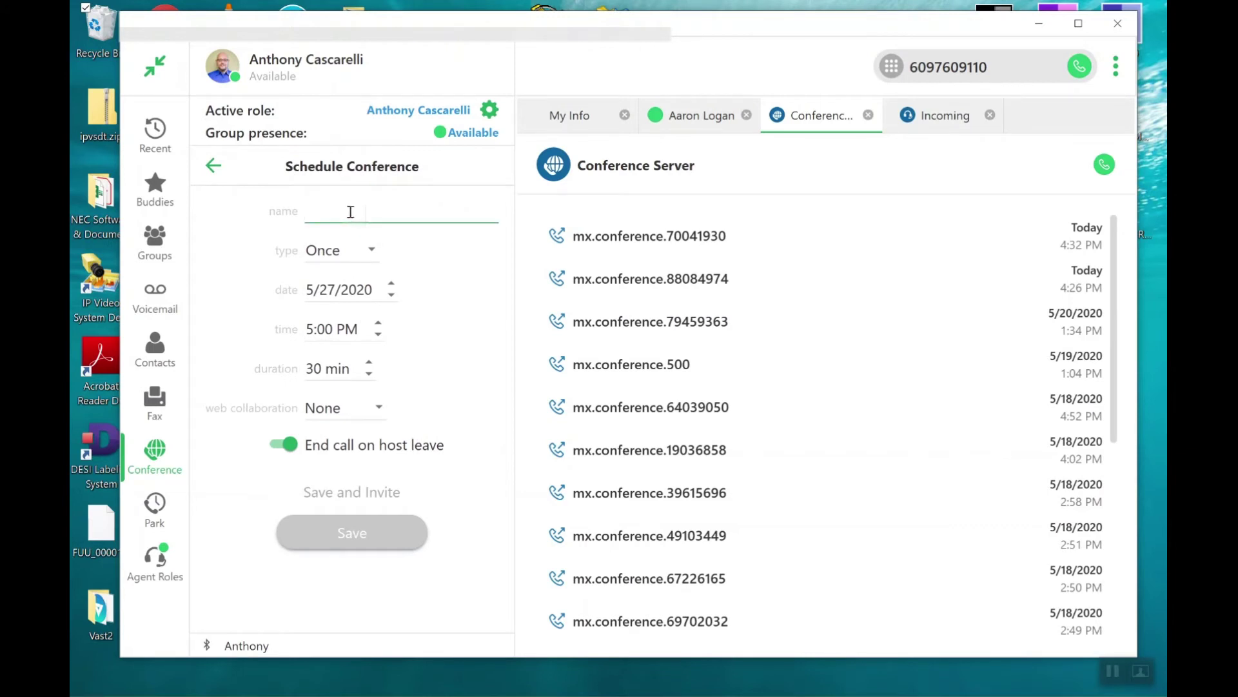
text(Se)
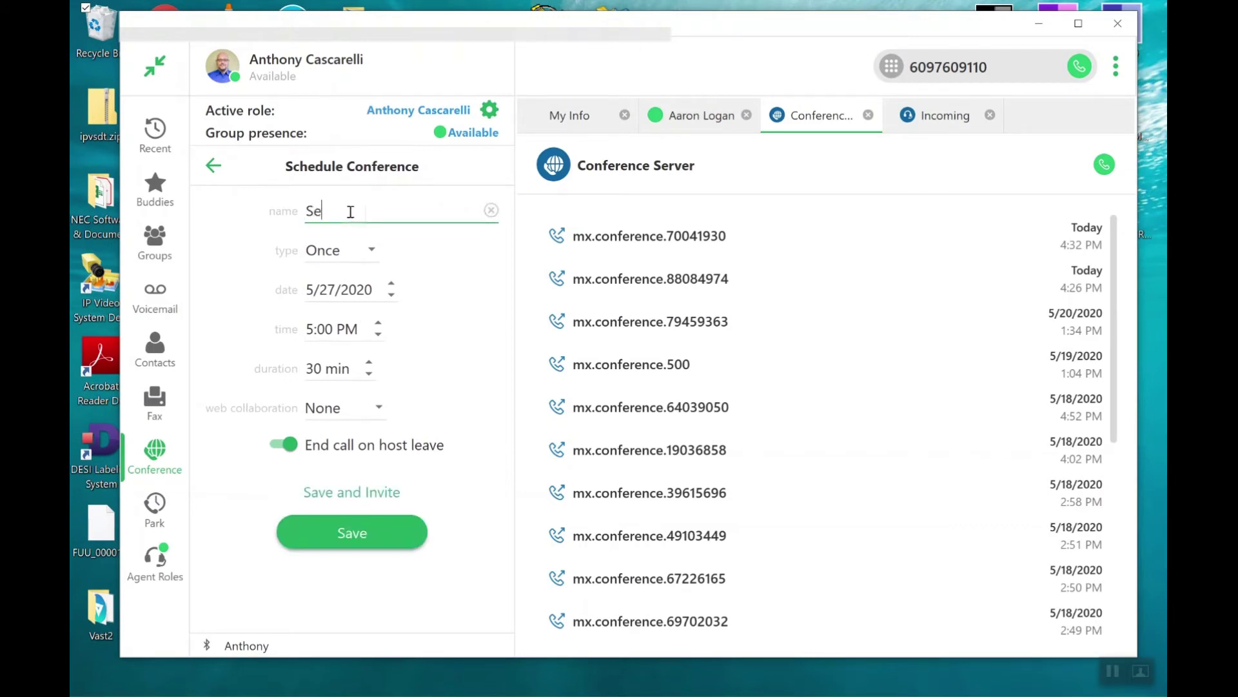
text(rvice Meeting)
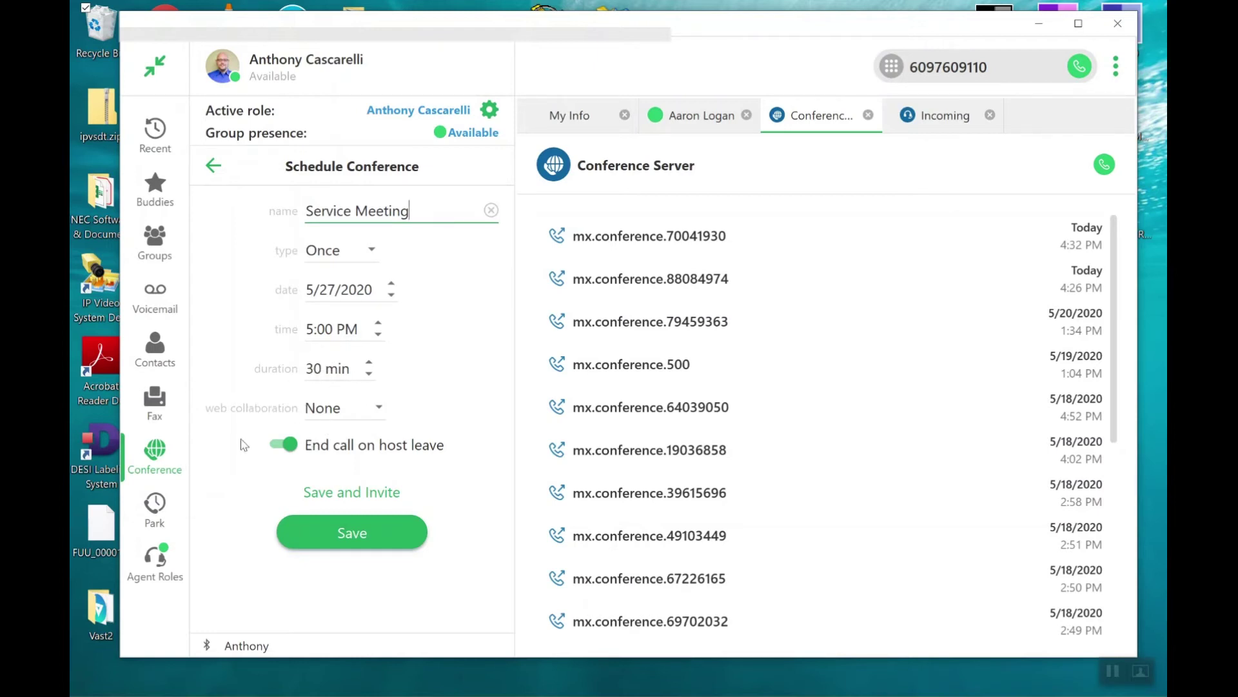
click(382, 408)
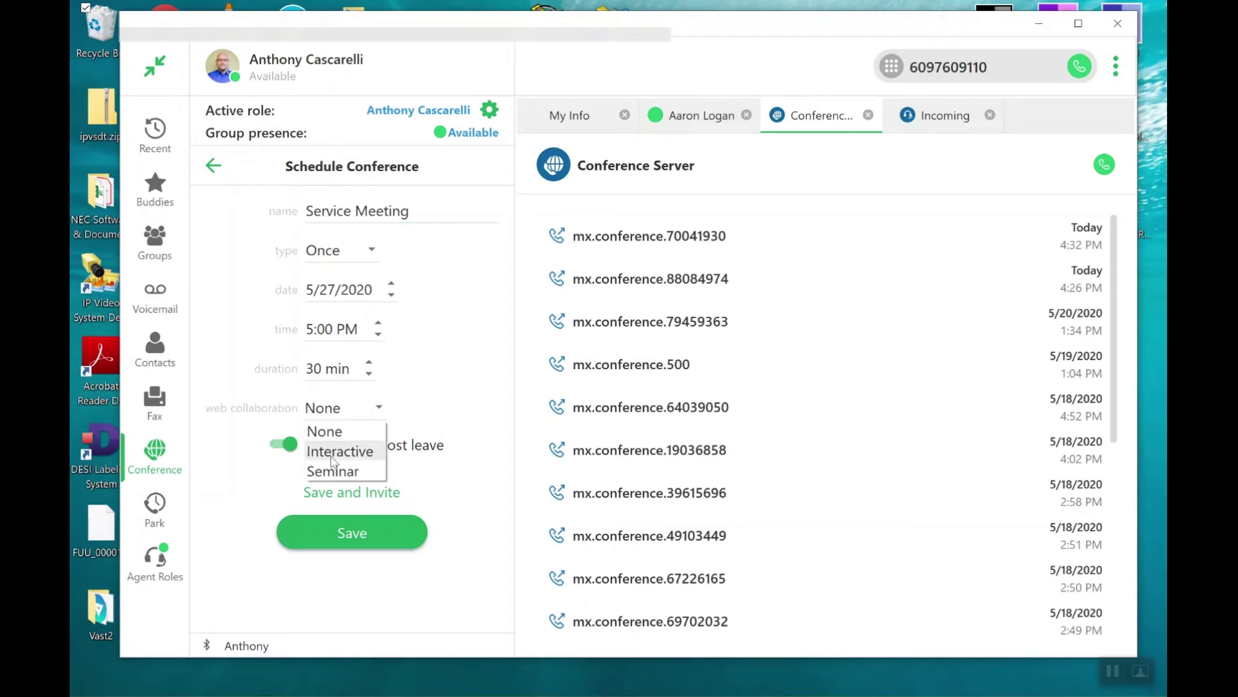
click(426, 400)
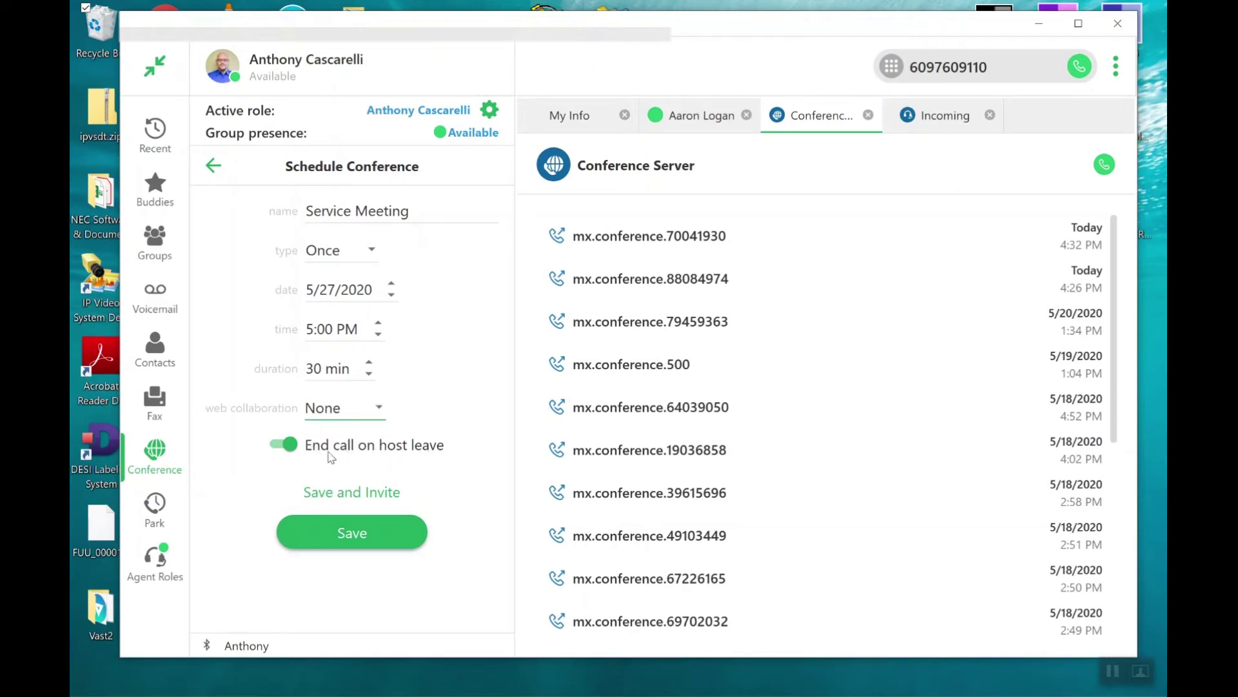
click(279, 444)
click(291, 446)
click(346, 497)
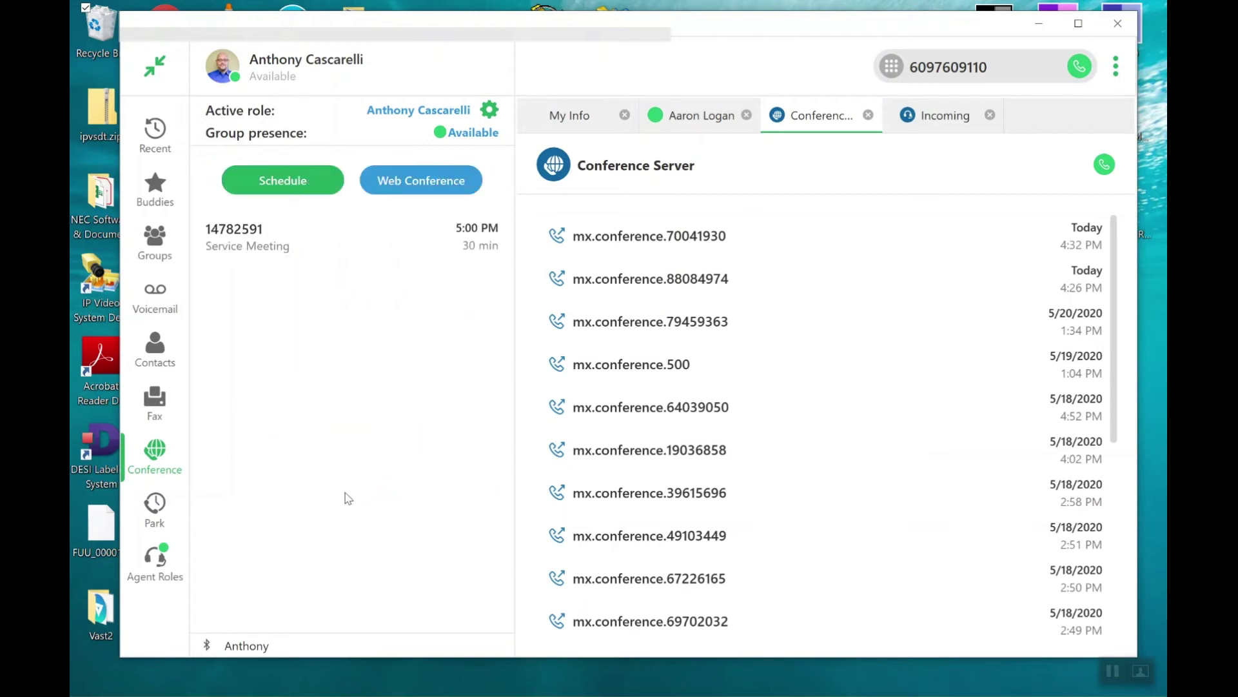
Wait for the Outlook Service Meeting invitation to open with dial-in details prefilled.
mouse_move(290, 254)
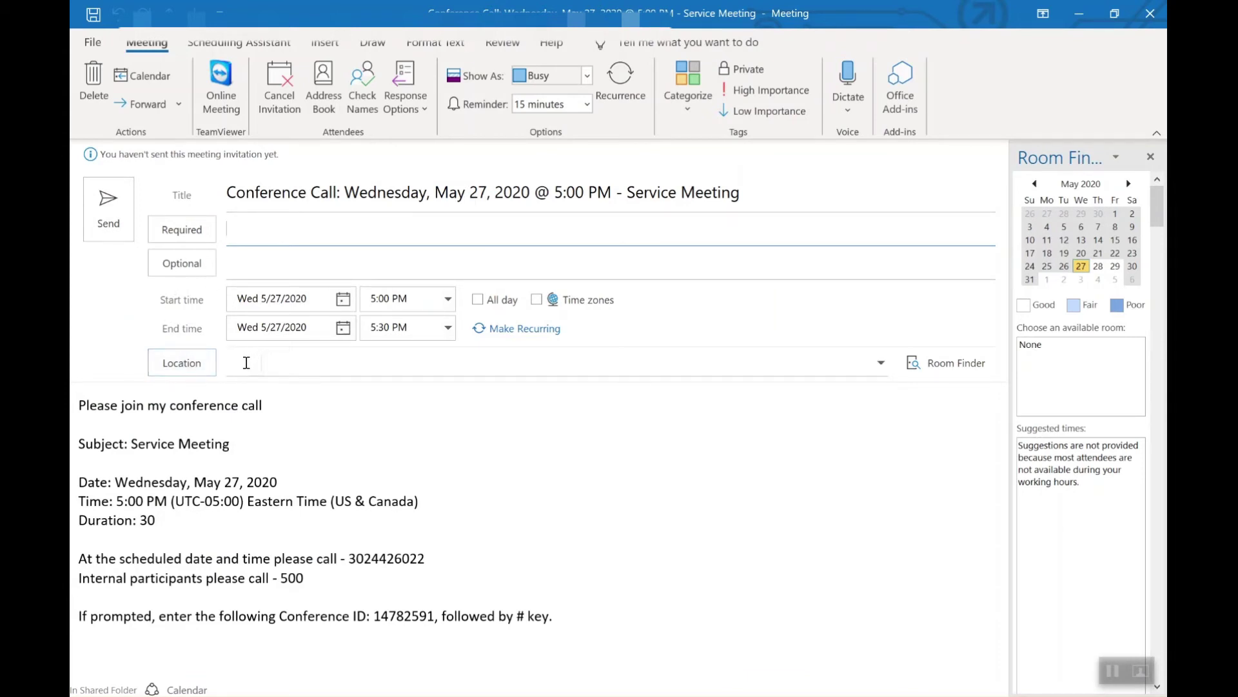
Add three colleagues from the Global Address List as required attendees of the invitation.
click(200, 232)
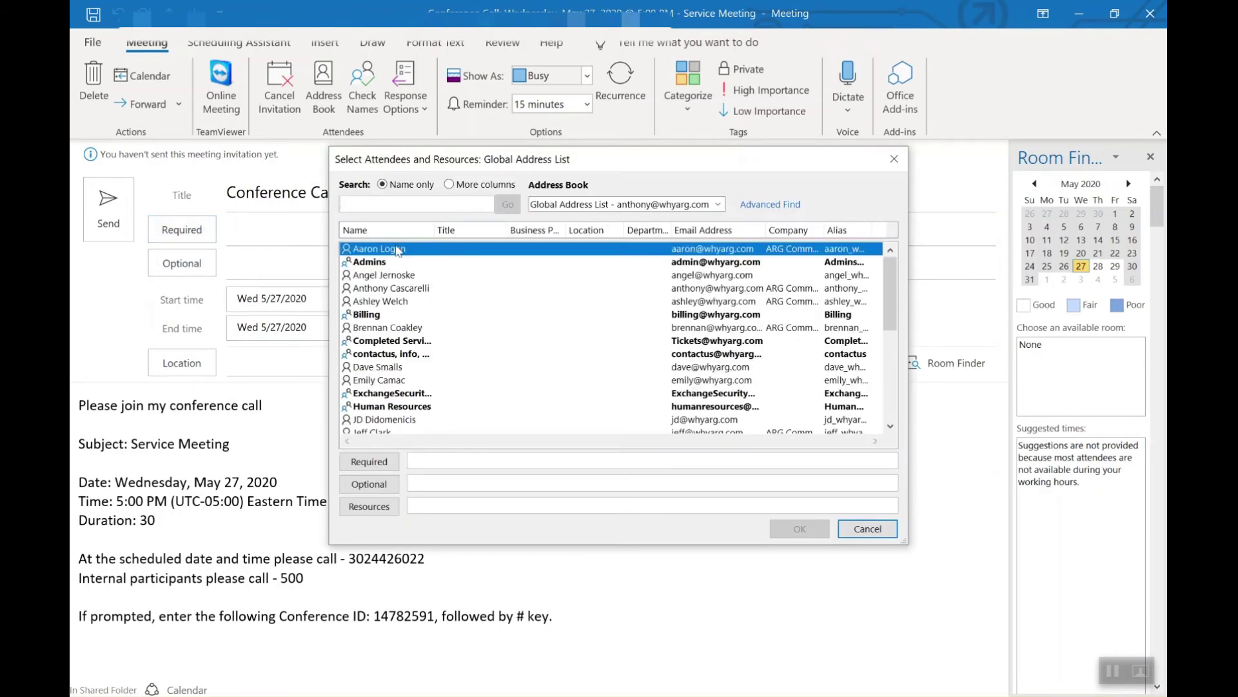
double_click(397, 249)
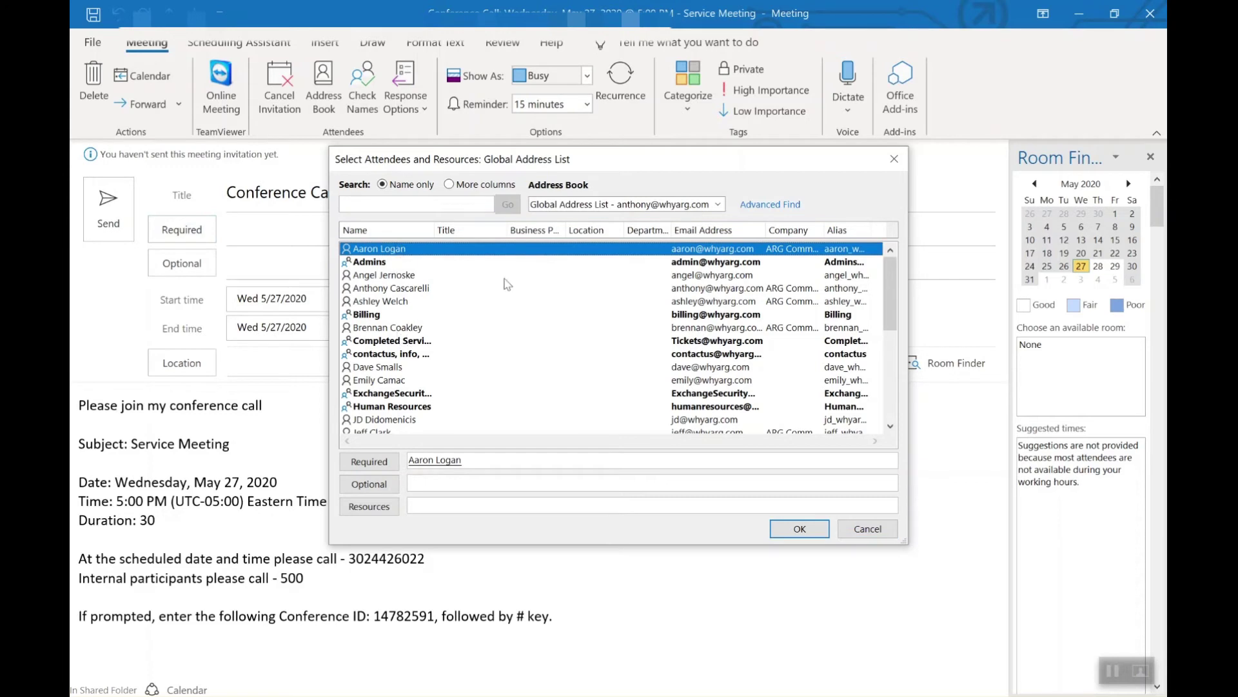
double_click(396, 381)
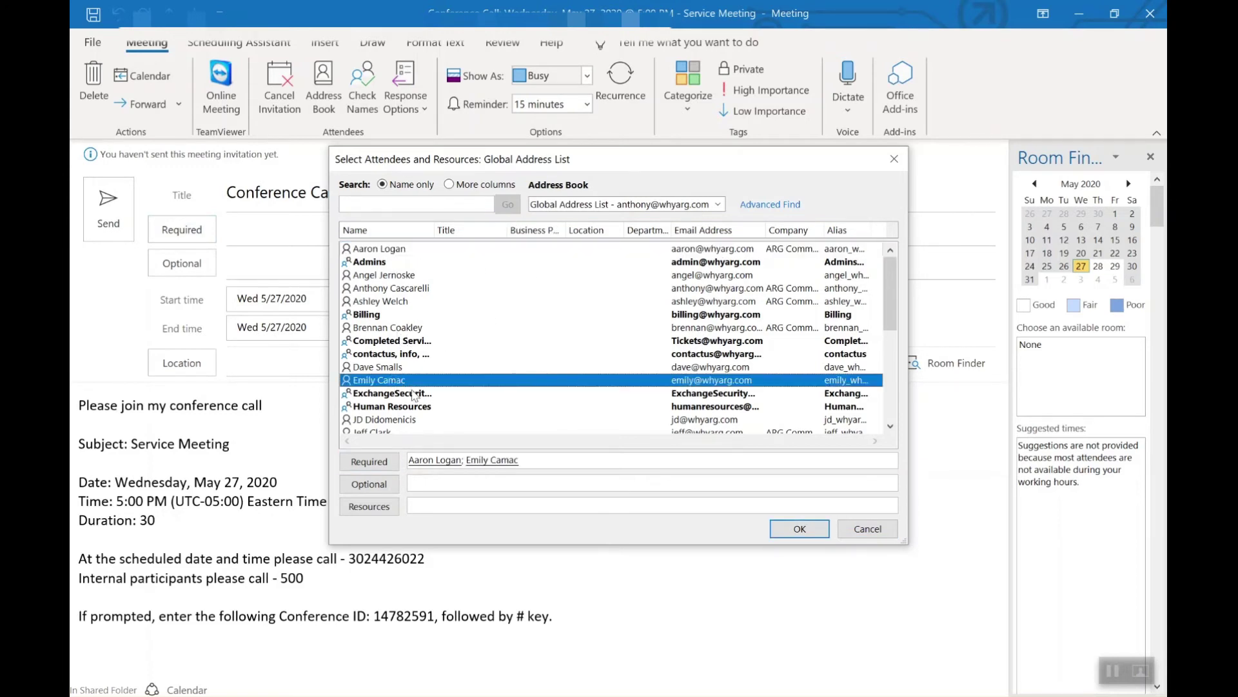
scroll(413, 369, down, 4)
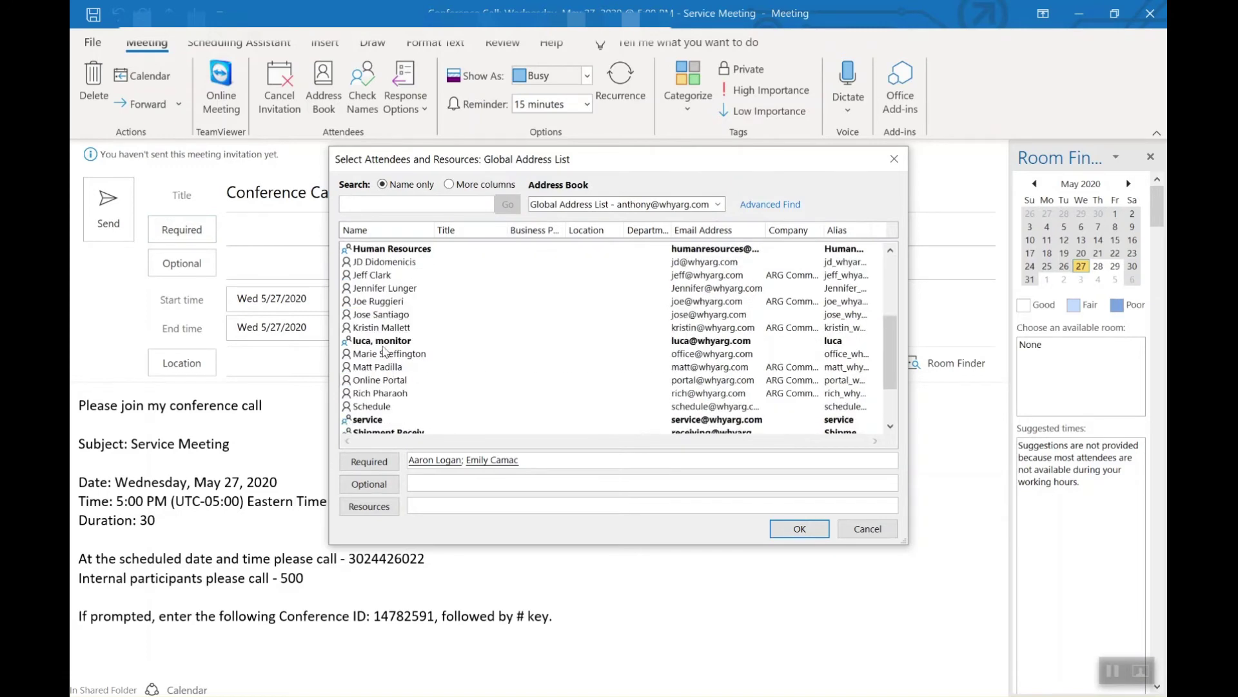
click(374, 277)
double_click(373, 279)
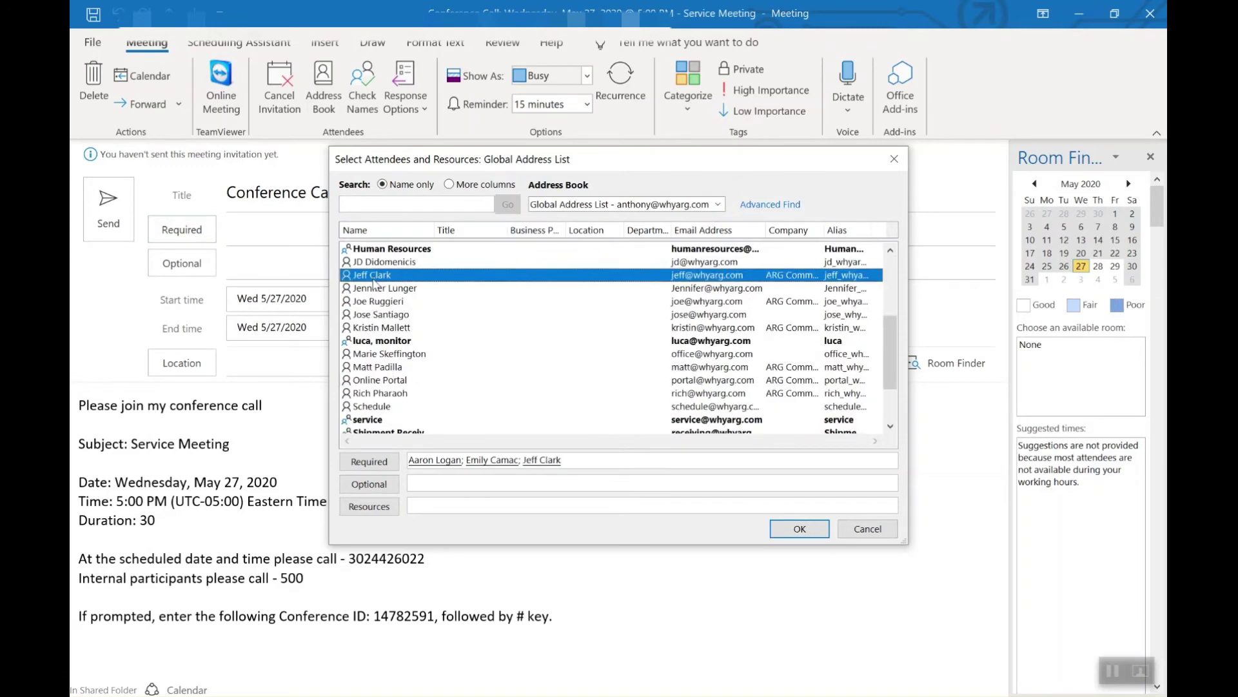
click(780, 533)
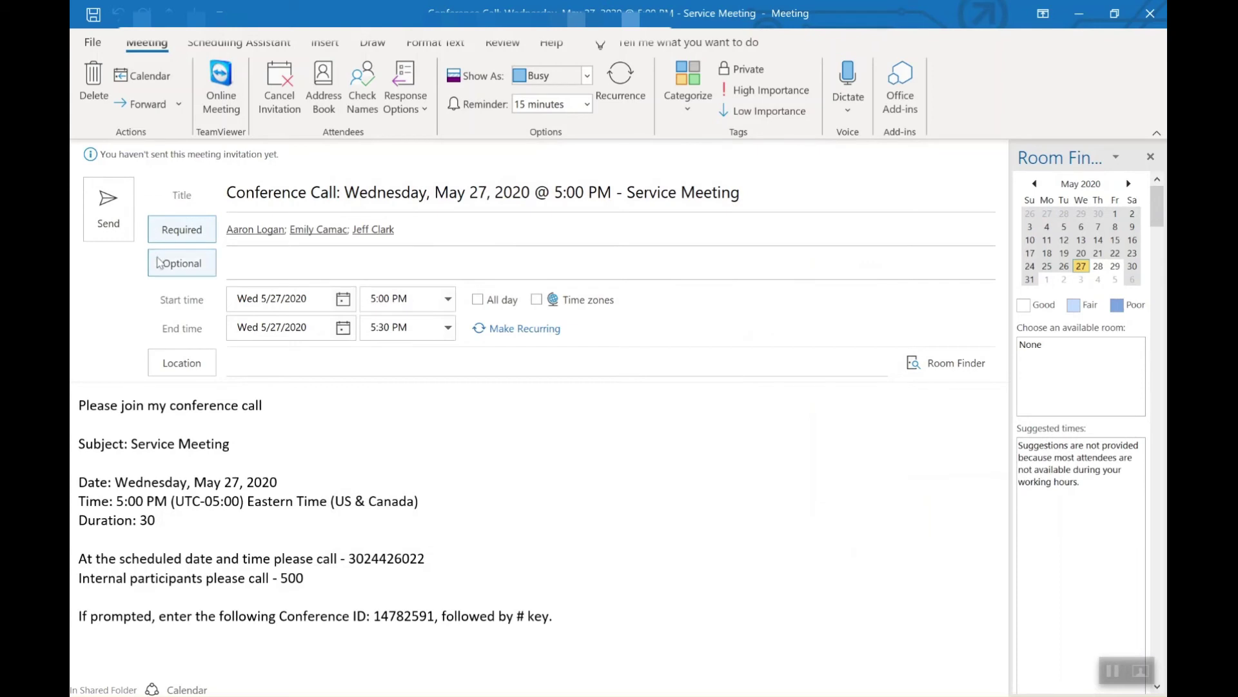
click(240, 356)
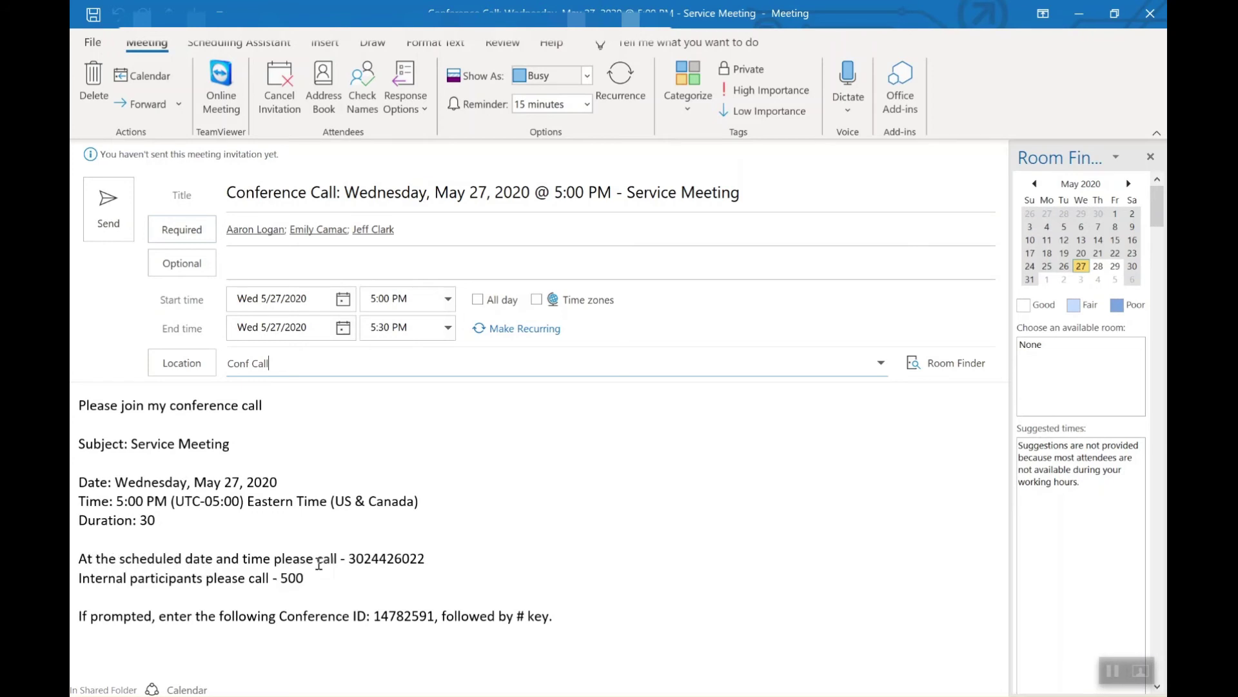
Highlight the external dial-in number, internal number 500 and conference ID in the invitation body.
double_click(354, 558)
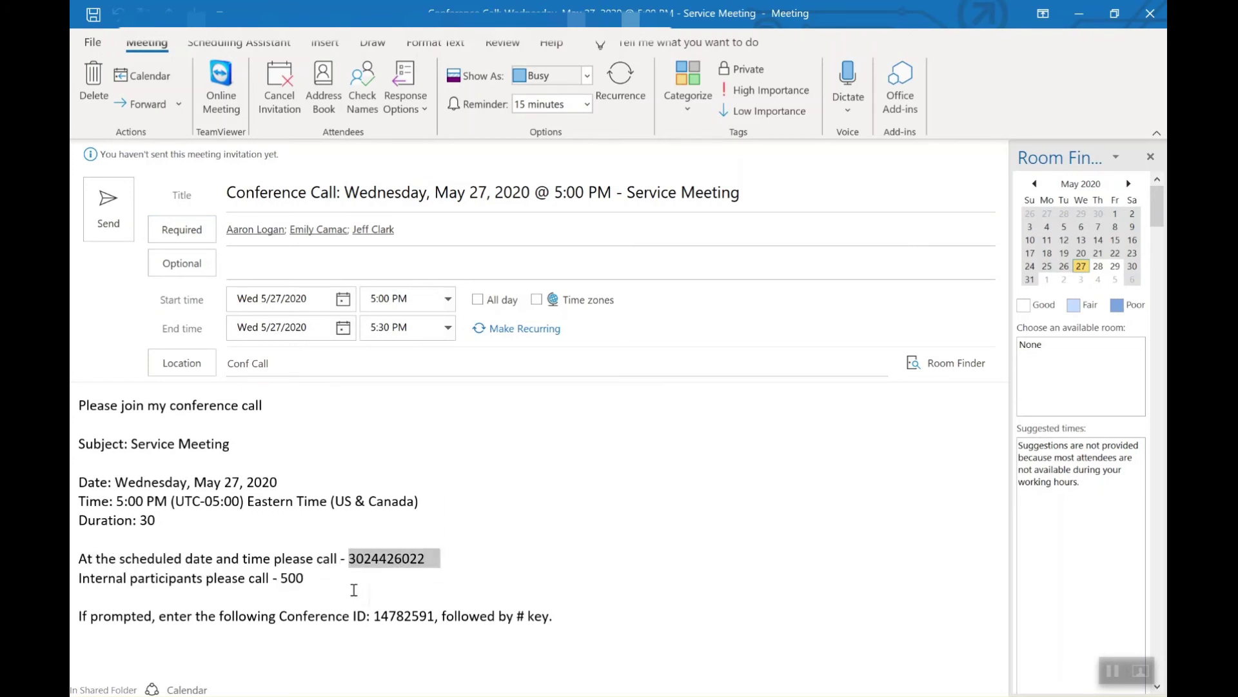
drag(282, 577, 307, 578)
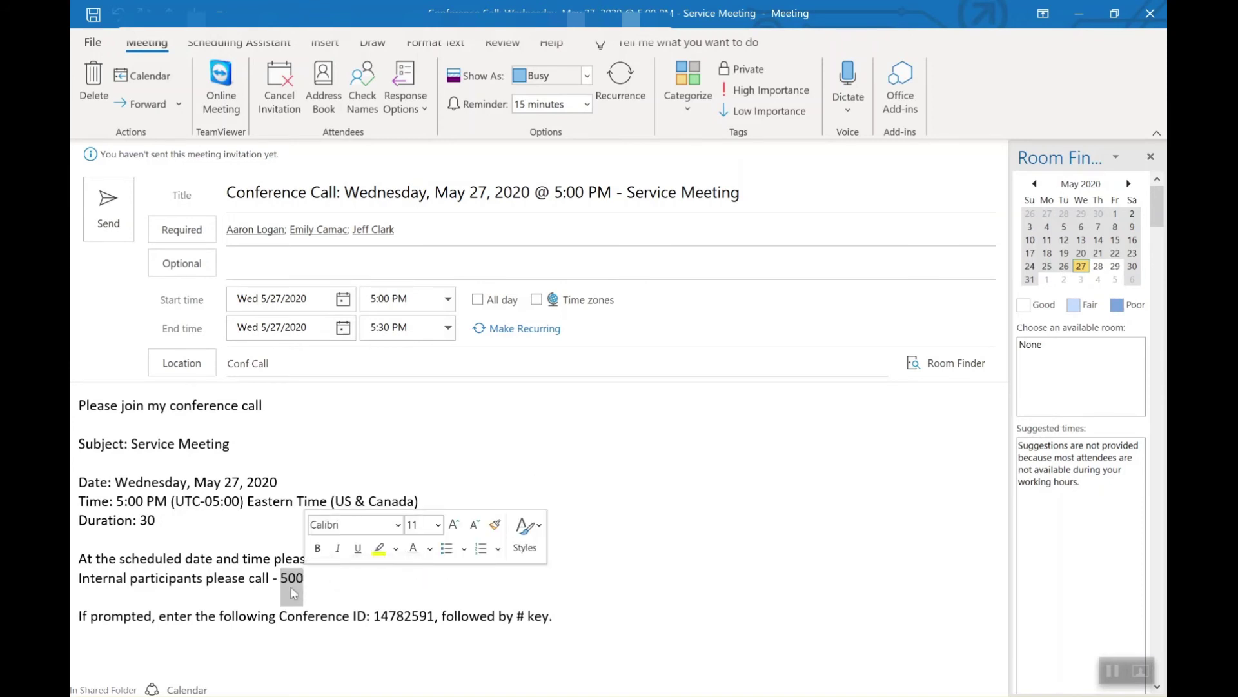
drag(380, 616, 435, 614)
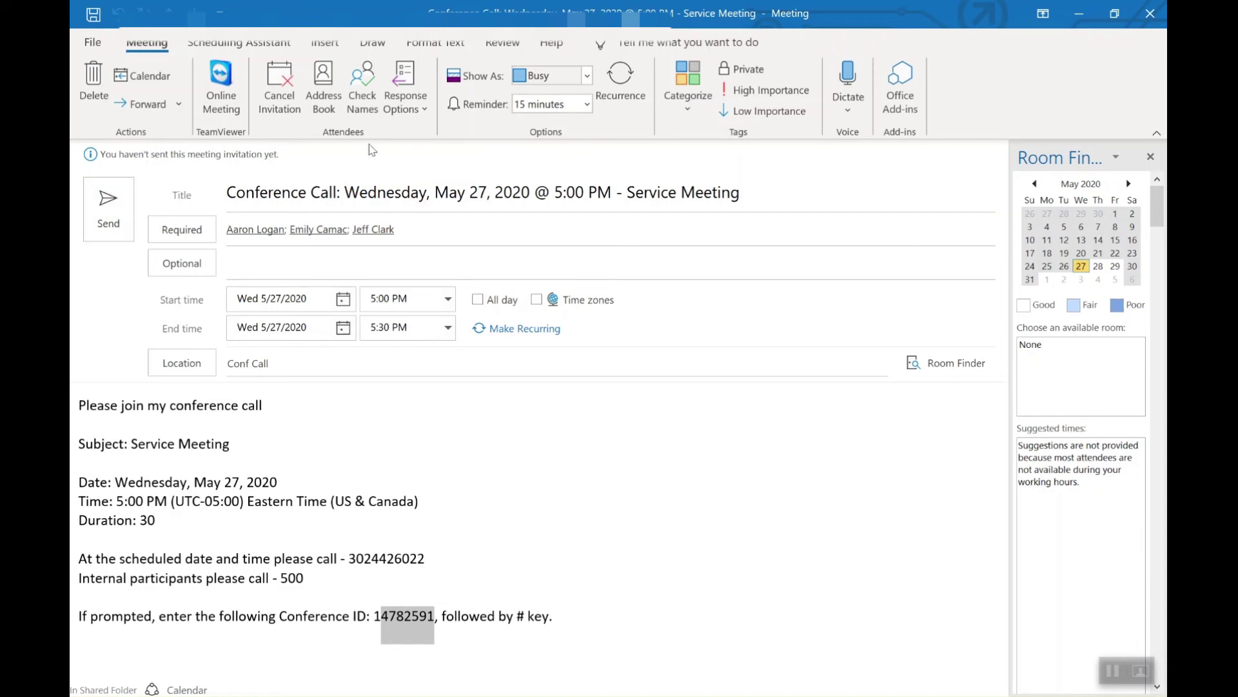
click(485, 239)
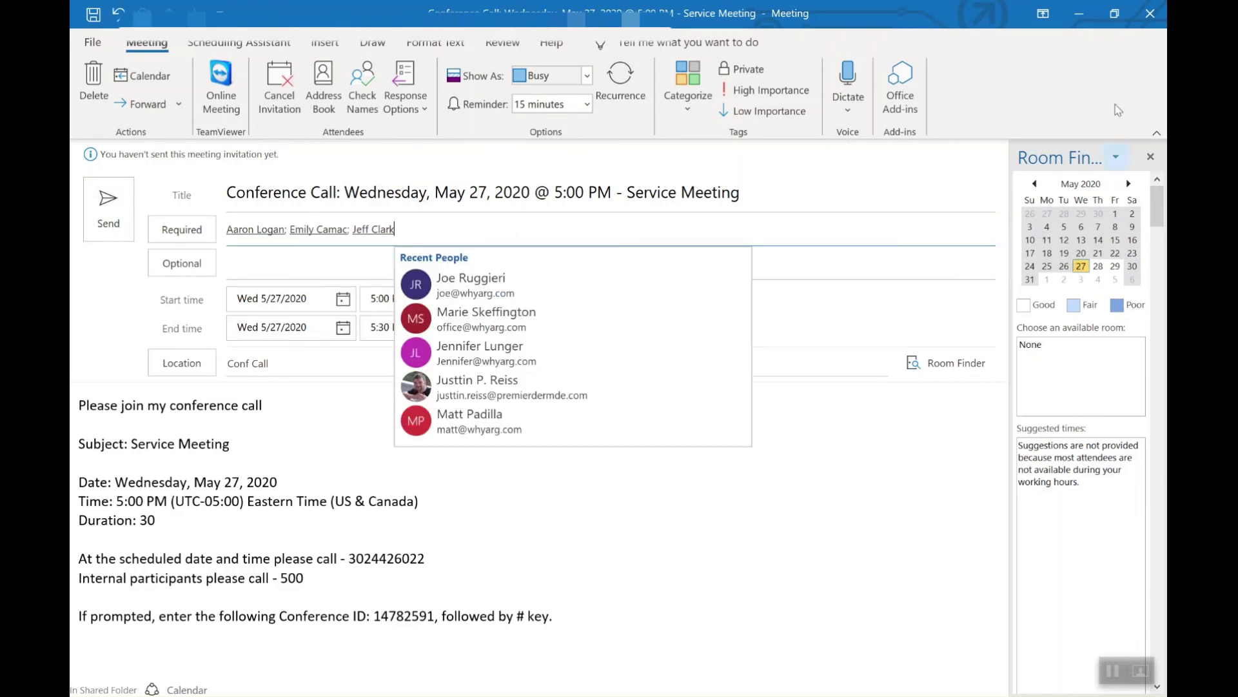
Close the Service Meeting invitation, discarding it without saving changes.
click(1150, 14)
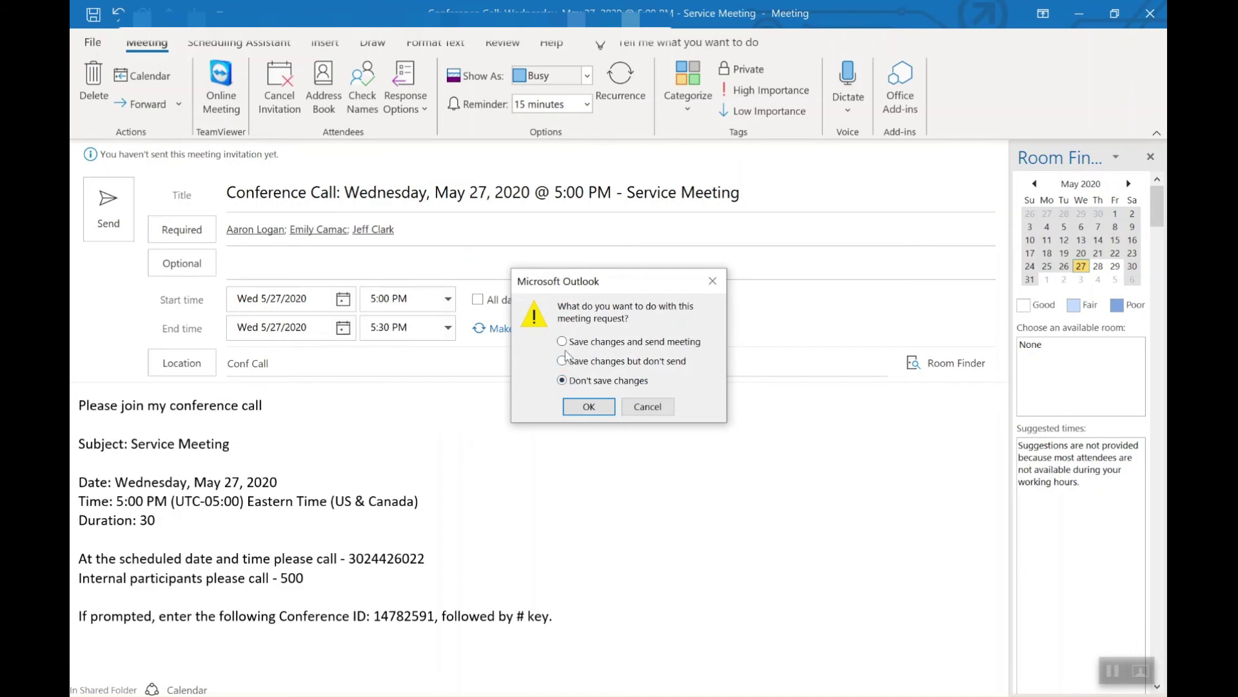
click(647, 406)
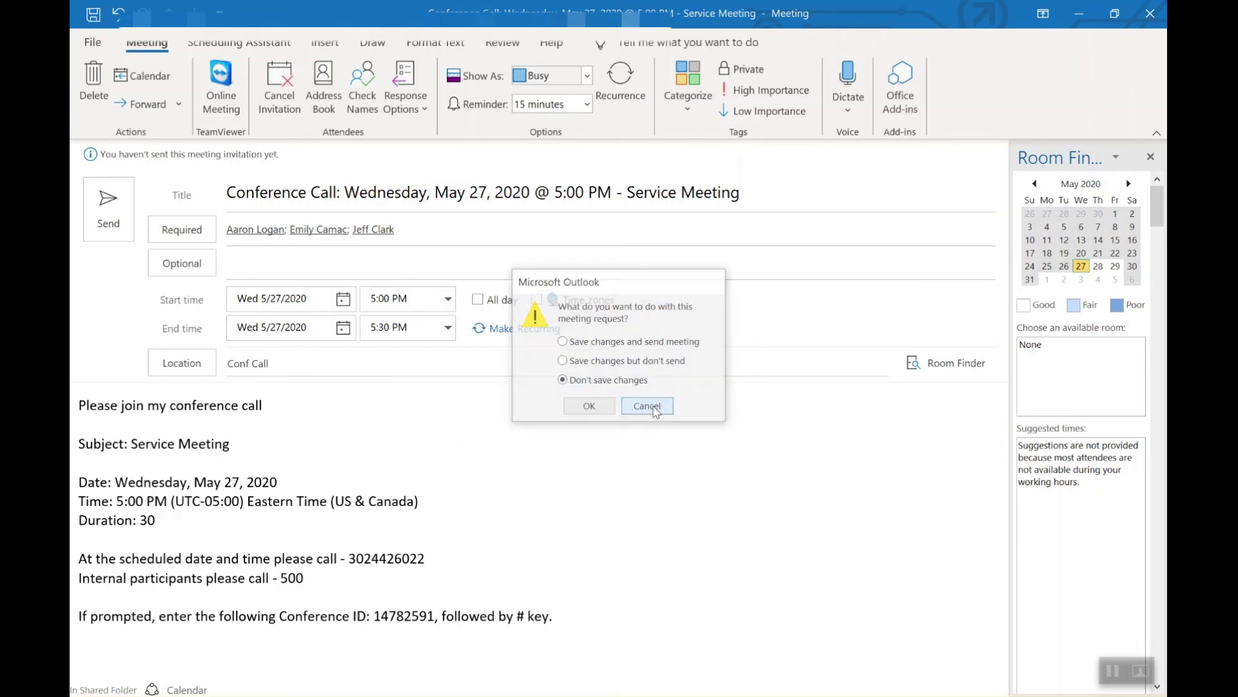
click(1151, 13)
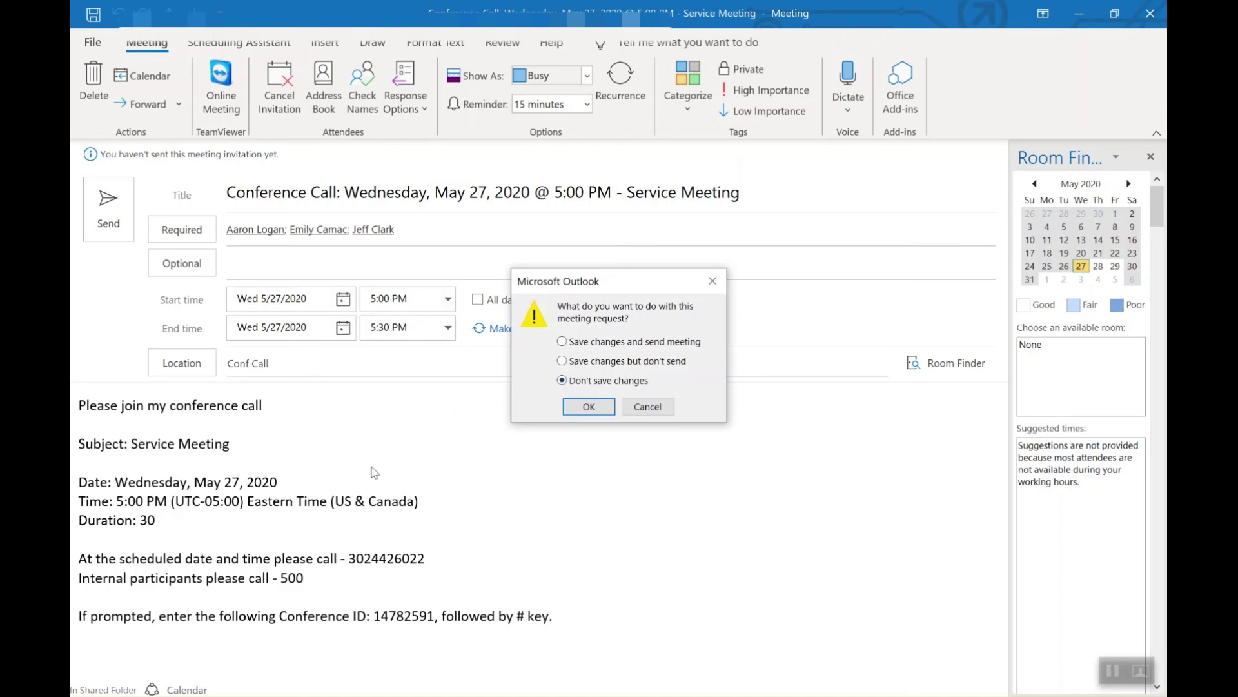
click(589, 406)
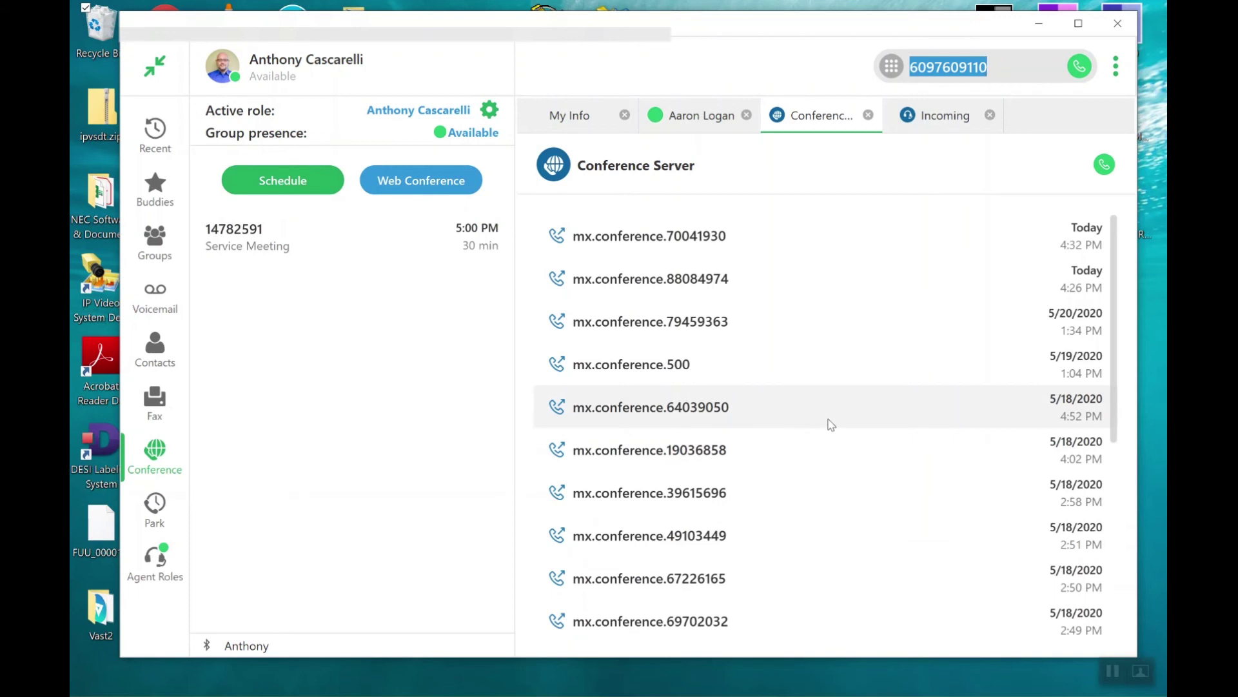
Edit the Service Meeting conference to use Interactive web collaboration, then save and invite.
mouse_move(463, 240)
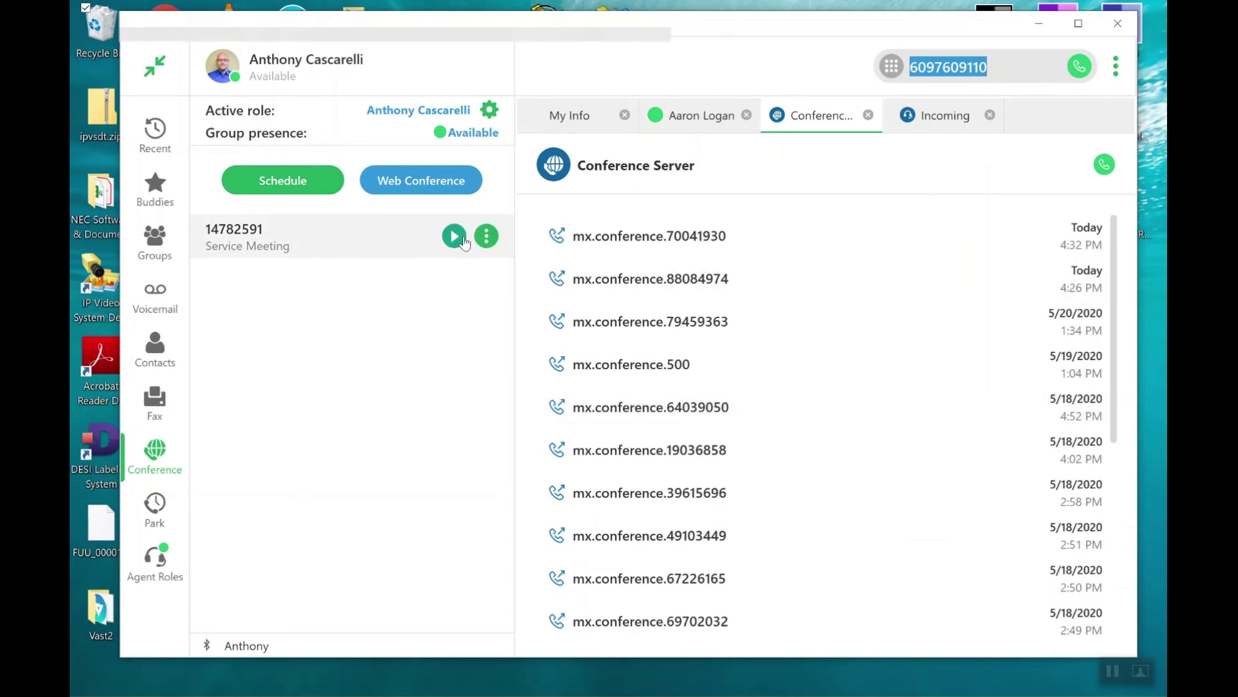
click(487, 237)
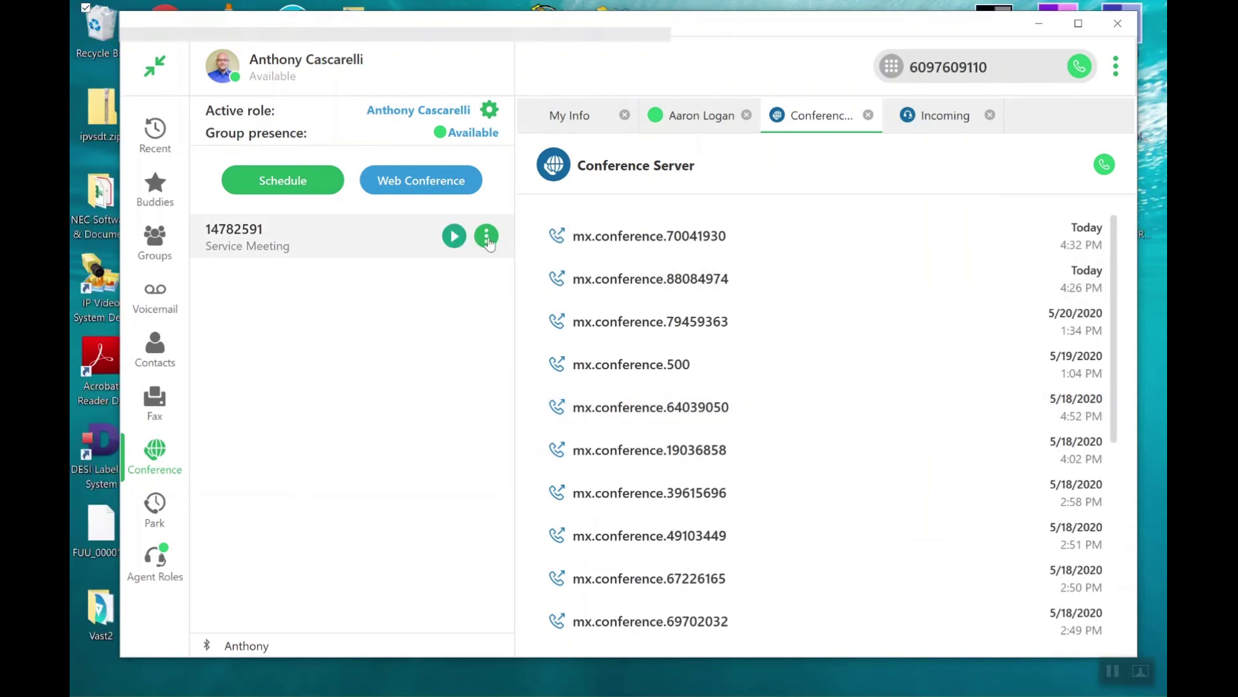
click(511, 291)
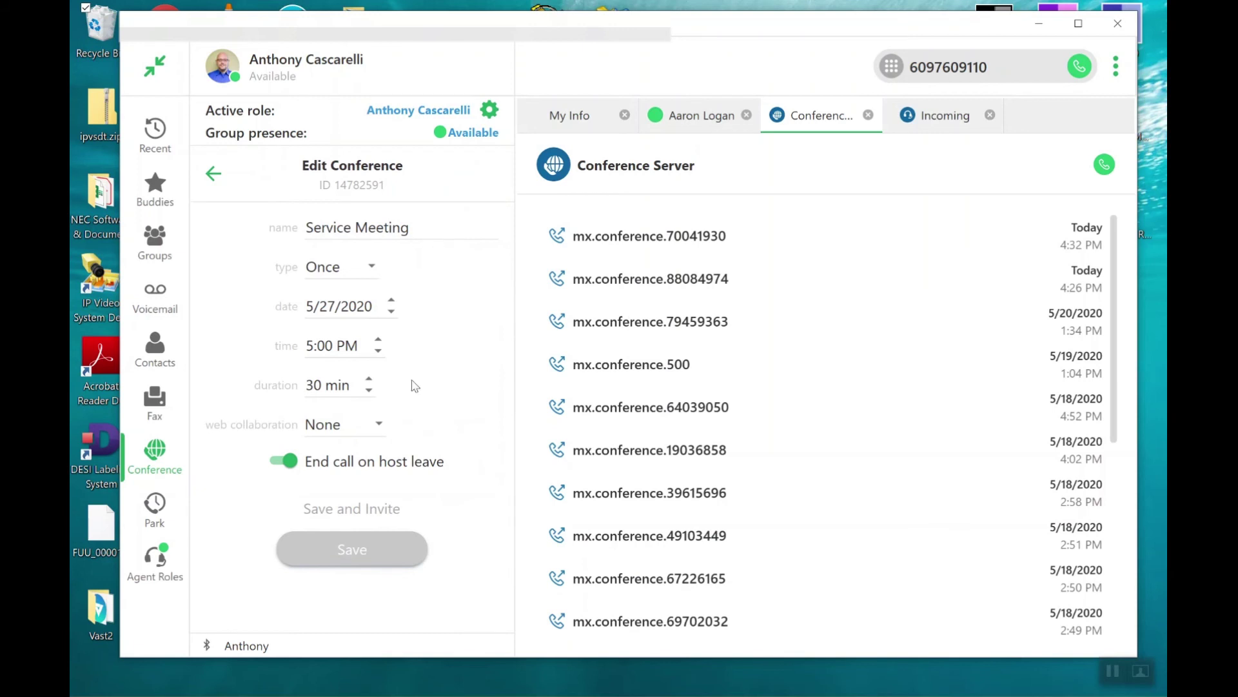
click(383, 426)
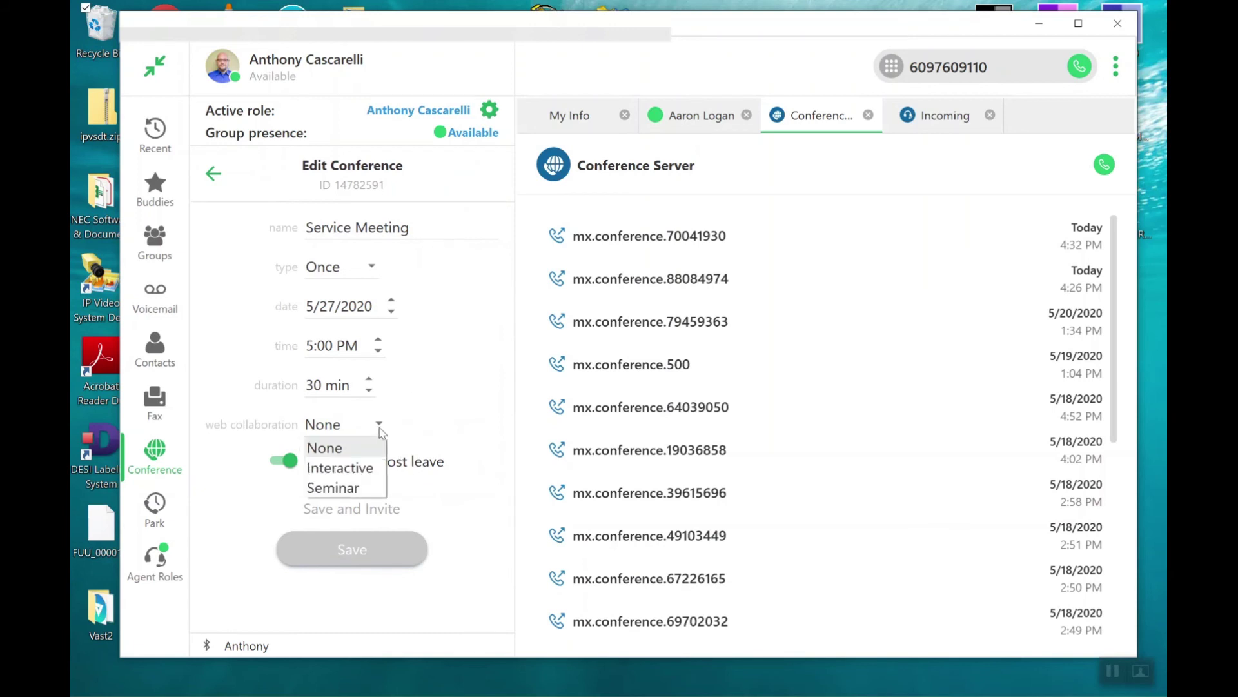
click(368, 471)
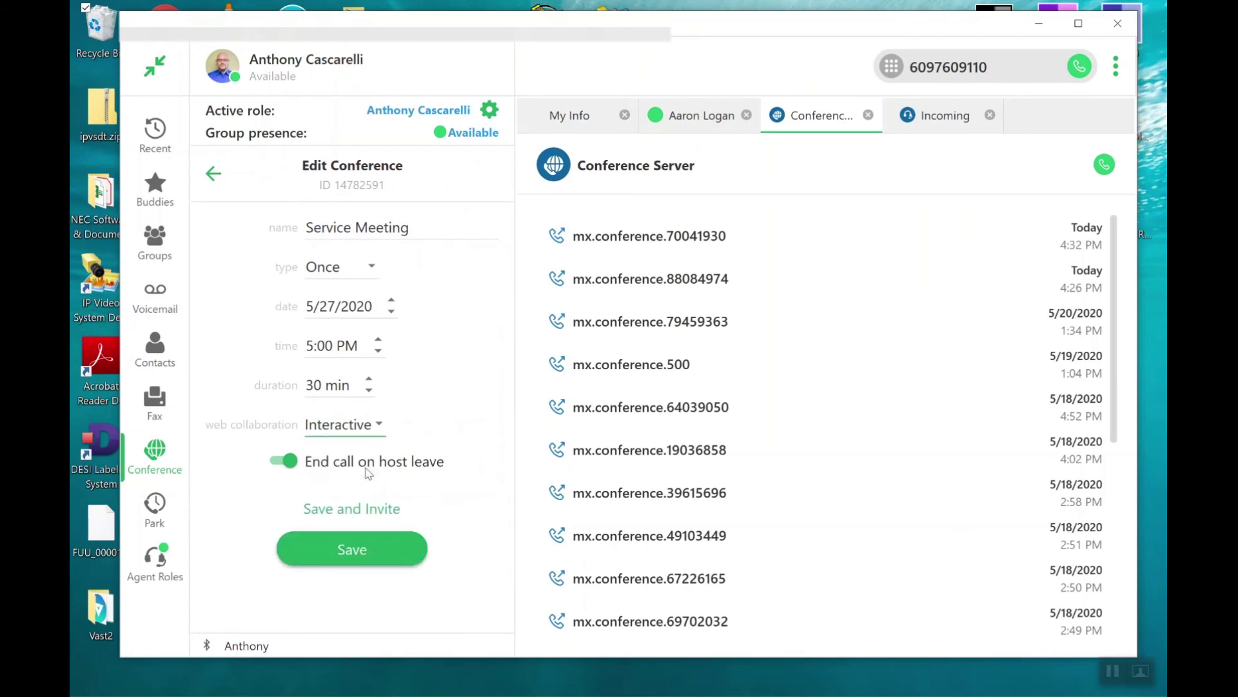
click(355, 515)
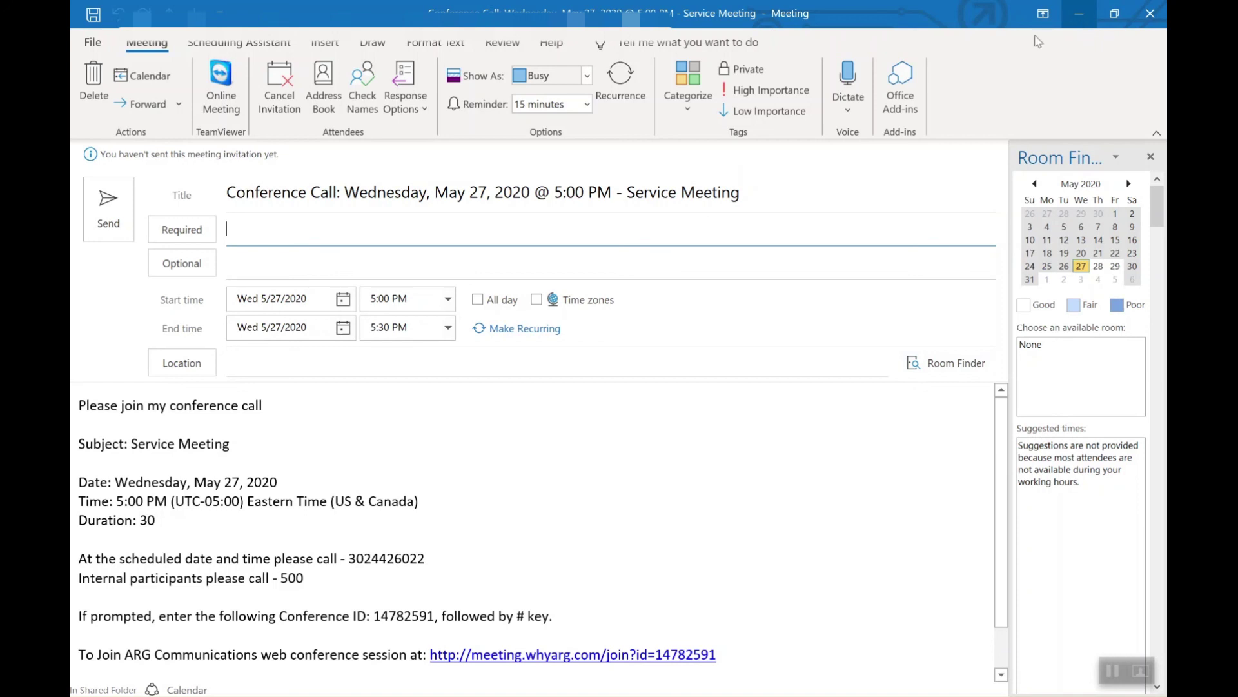
Check the external dial-in number in the new invitation, then close the Outlook window.
drag(429, 559, 348, 563)
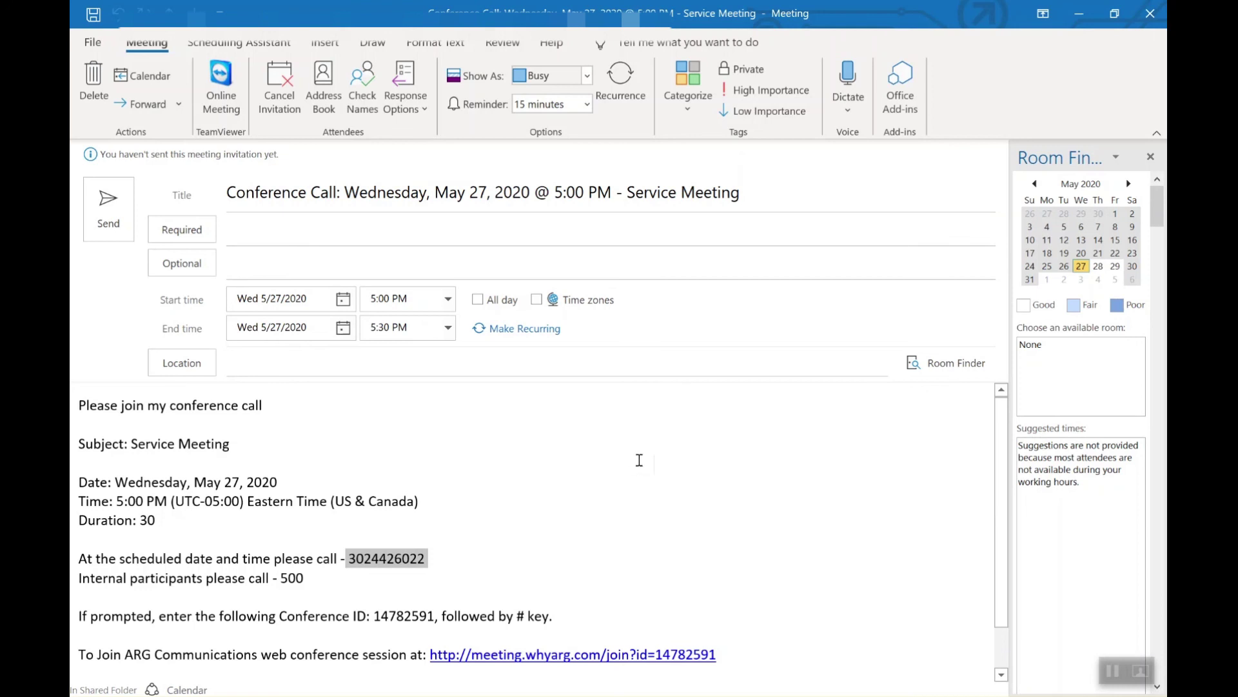
click(1148, 15)
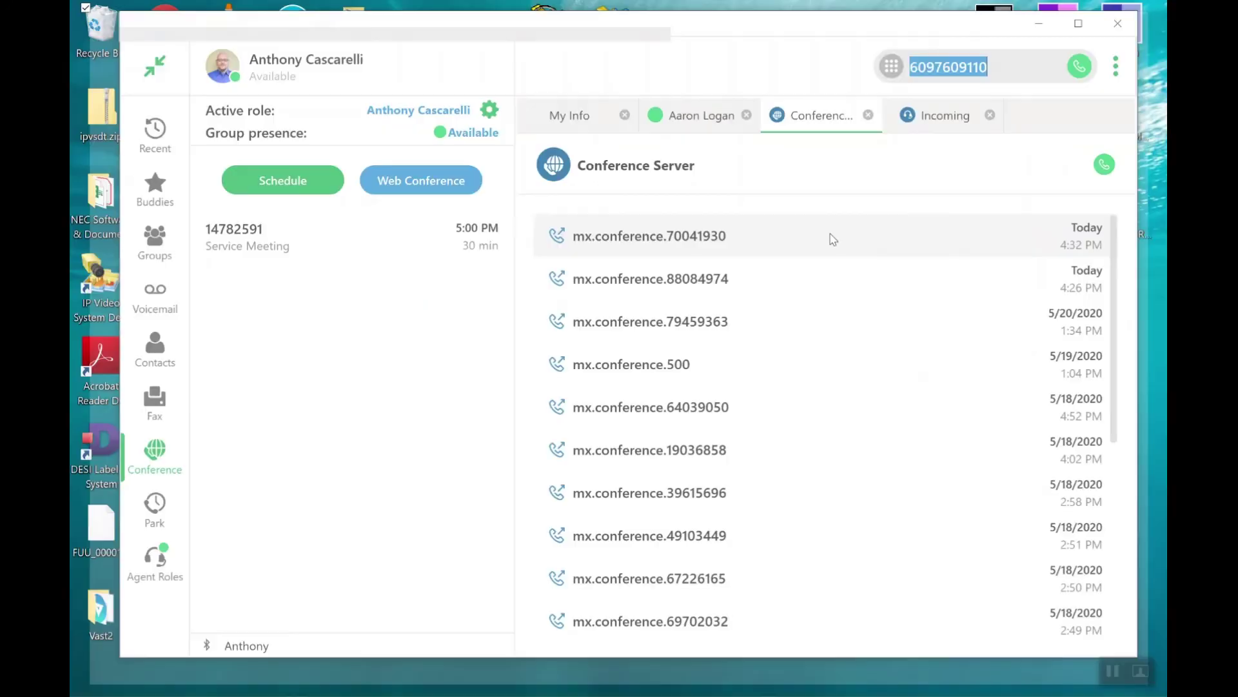